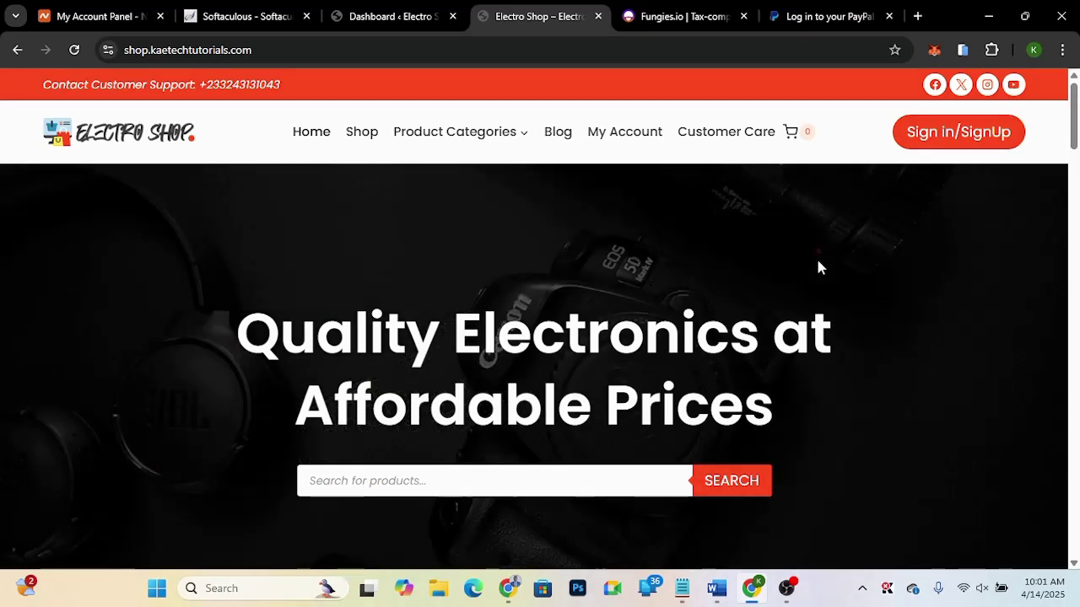
Step: Open the store's Shop page and examine the Android Phone product page with its gallery images
{"action": "left_click", "coordinate": [643, 317]}
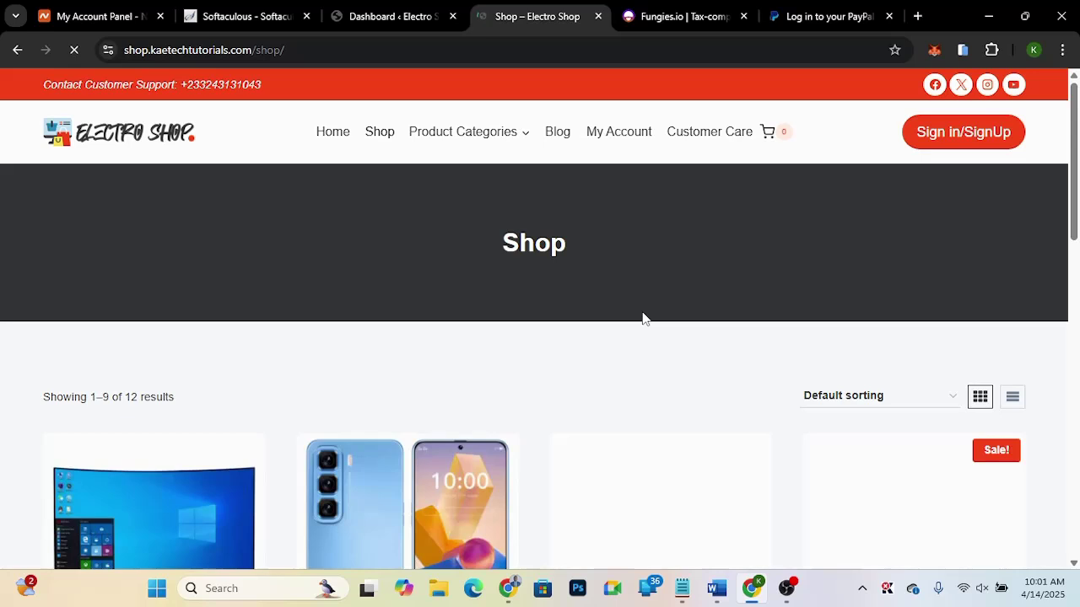
{"action": "scroll", "coordinate": [580, 438], "scroll_direction": "down", "scroll_amount": 3}
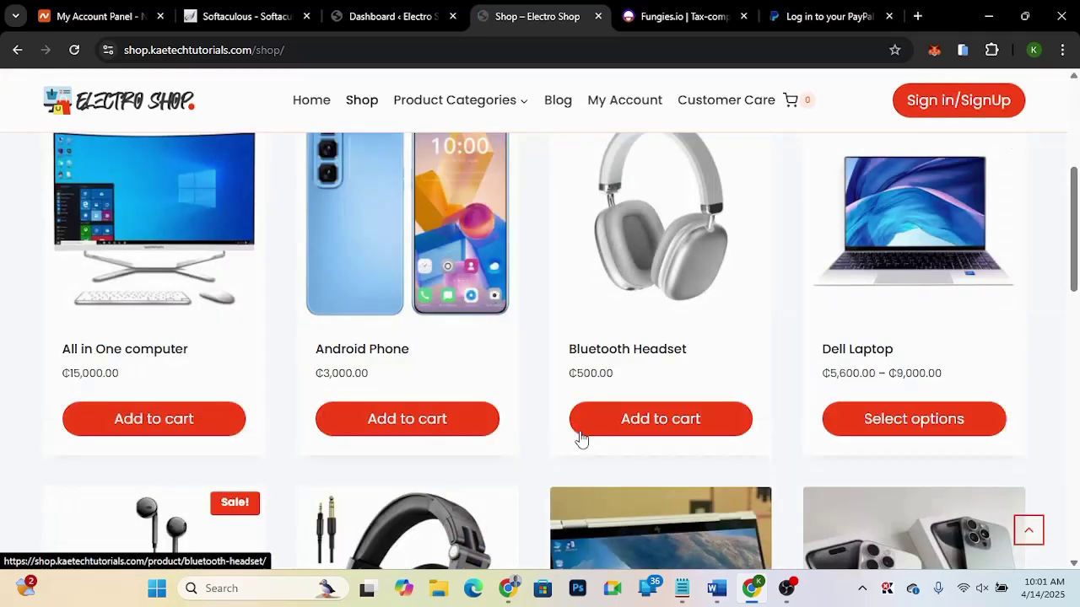
{"action": "left_click", "coordinate": [367, 355]}
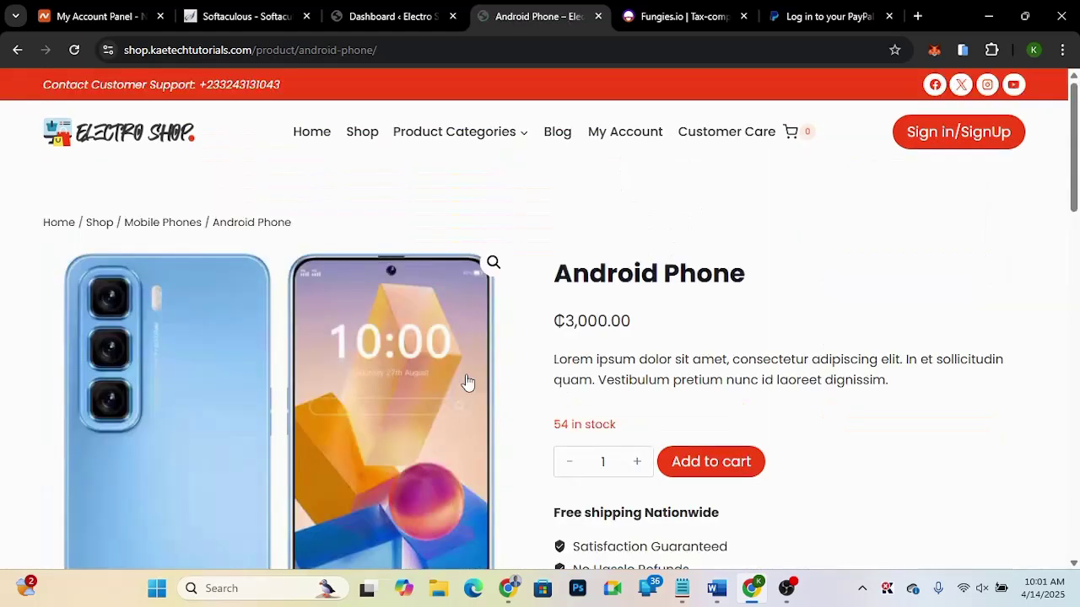
{"action": "scroll", "coordinate": [467, 381], "scroll_direction": "down", "scroll_amount": 3}
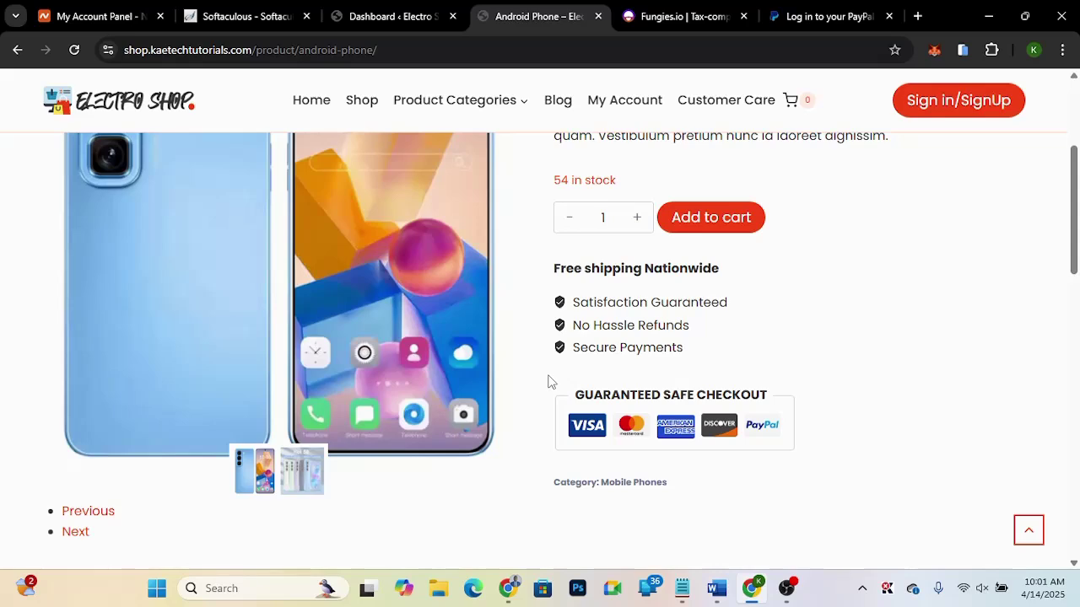
{"action": "scroll", "coordinate": [543, 368], "scroll_direction": "up", "scroll_amount": 1}
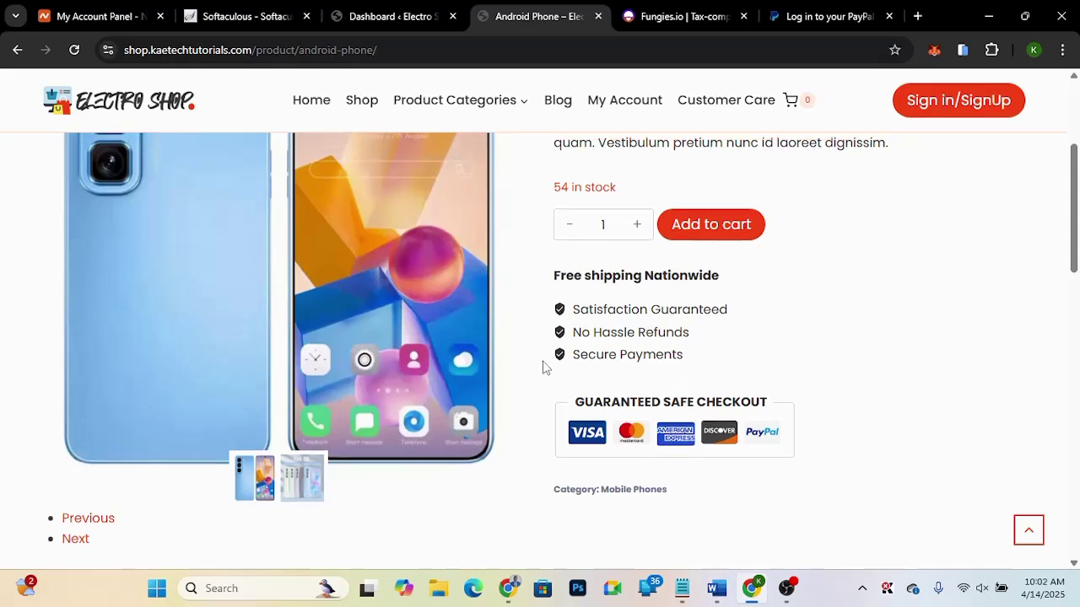
{"action": "scroll", "coordinate": [542, 368], "scroll_direction": "up", "scroll_amount": 3}
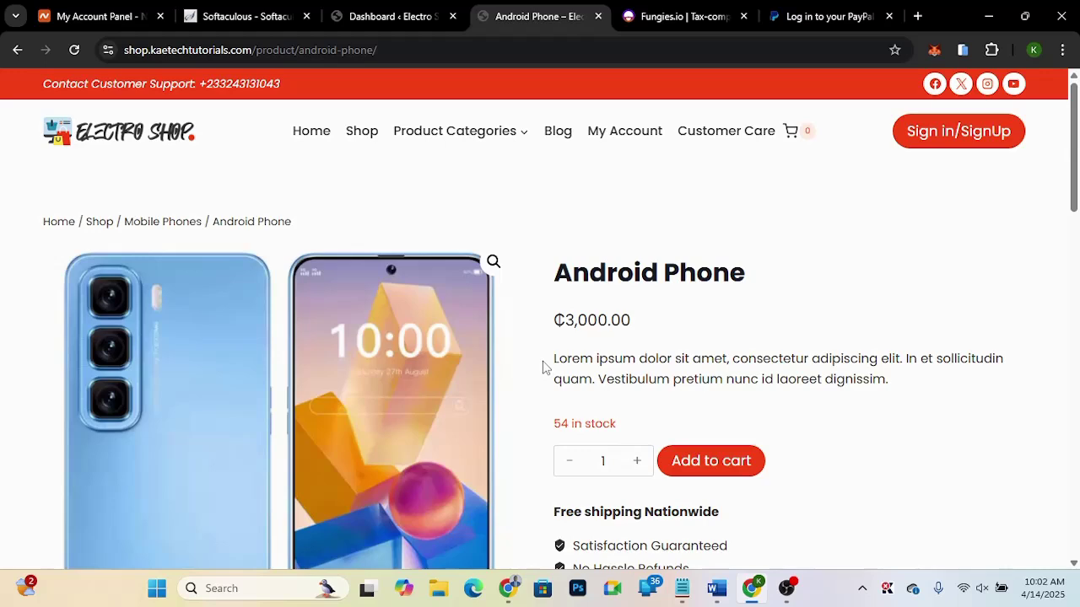
Step: Switch to the WordPress admin site and look through the store's list of all products
{"action": "left_click", "coordinate": [376, 25]}
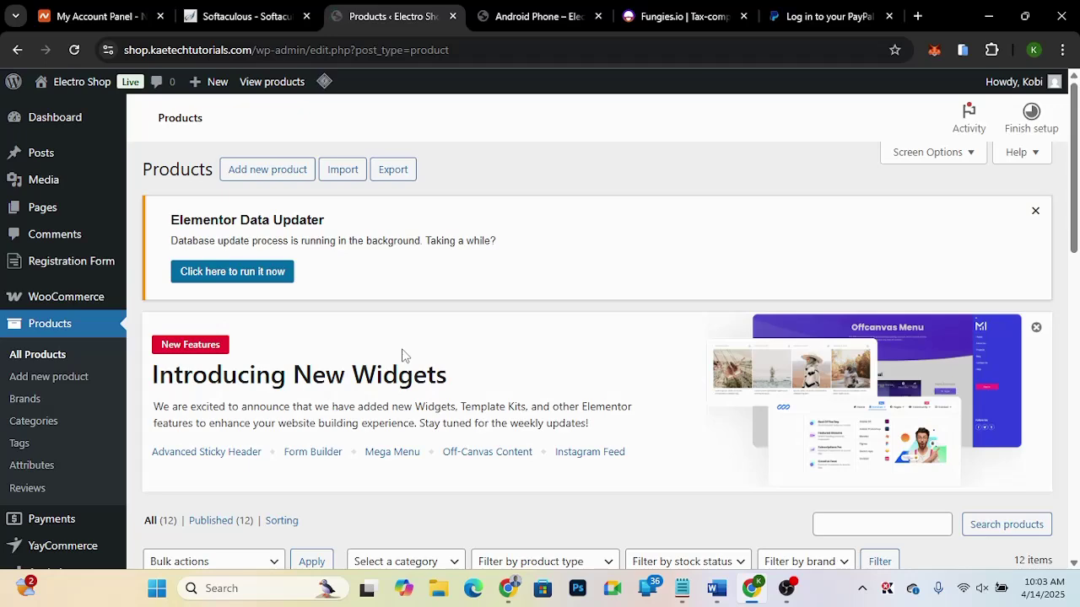
{"action": "scroll", "coordinate": [581, 400], "scroll_direction": "down", "scroll_amount": 3}
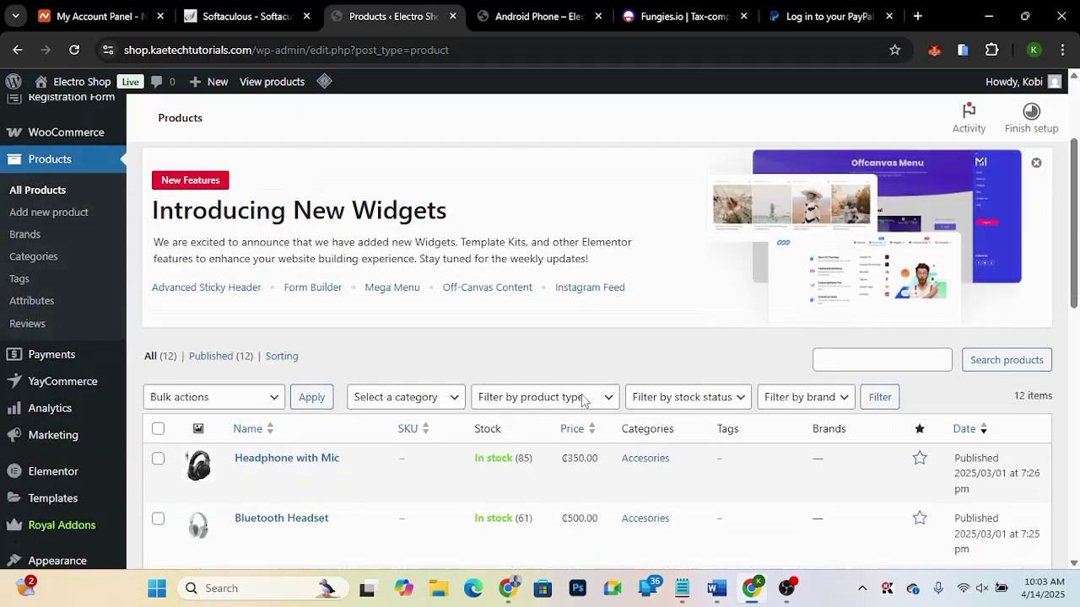
{"action": "scroll", "coordinate": [581, 400], "scroll_direction": "up", "scroll_amount": 3}
{"action": "scroll", "coordinate": [581, 400], "scroll_direction": "down", "scroll_amount": 1}
{"action": "scroll", "coordinate": [581, 399], "scroll_direction": "down", "scroll_amount": 3}
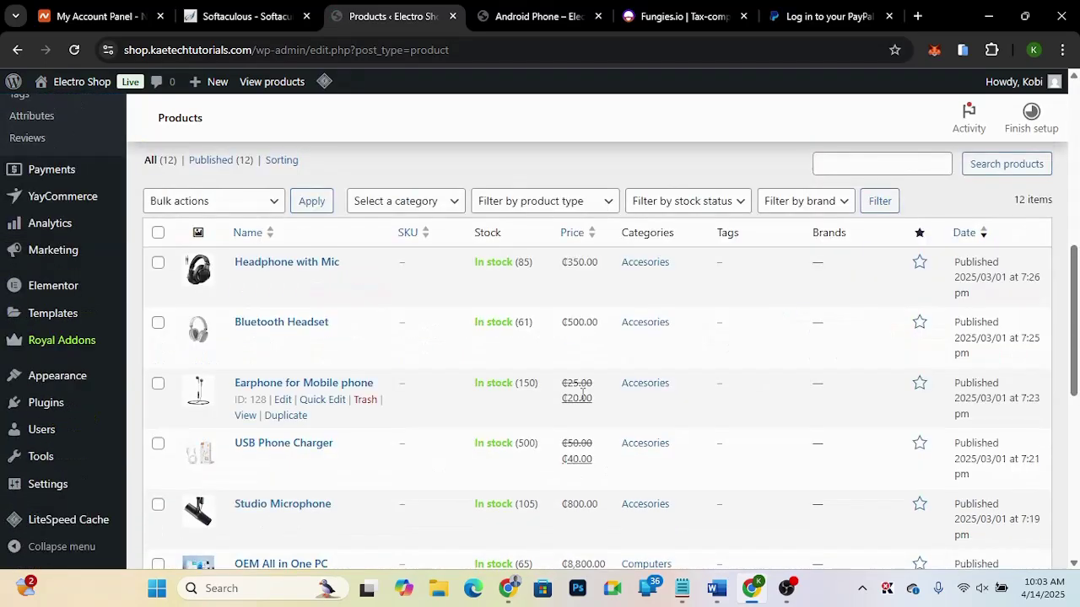
{"action": "scroll", "coordinate": [582, 393], "scroll_direction": "down", "scroll_amount": 3}
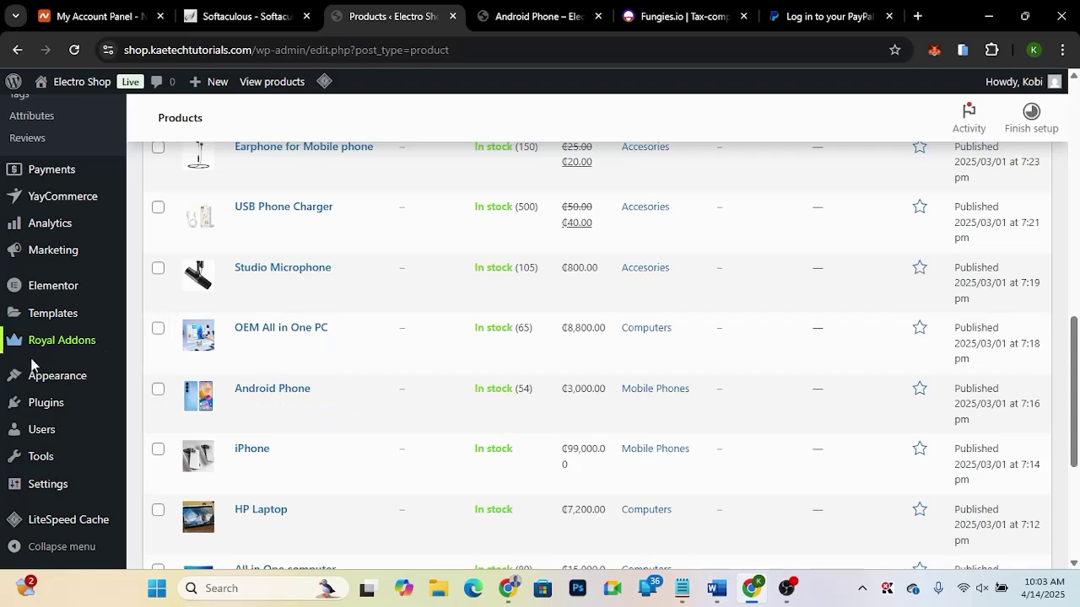
Step: Go to the page for adding new plugins and search for "product video gallery for woocommerce"
{"action": "mouse_move", "coordinate": [59, 409]}
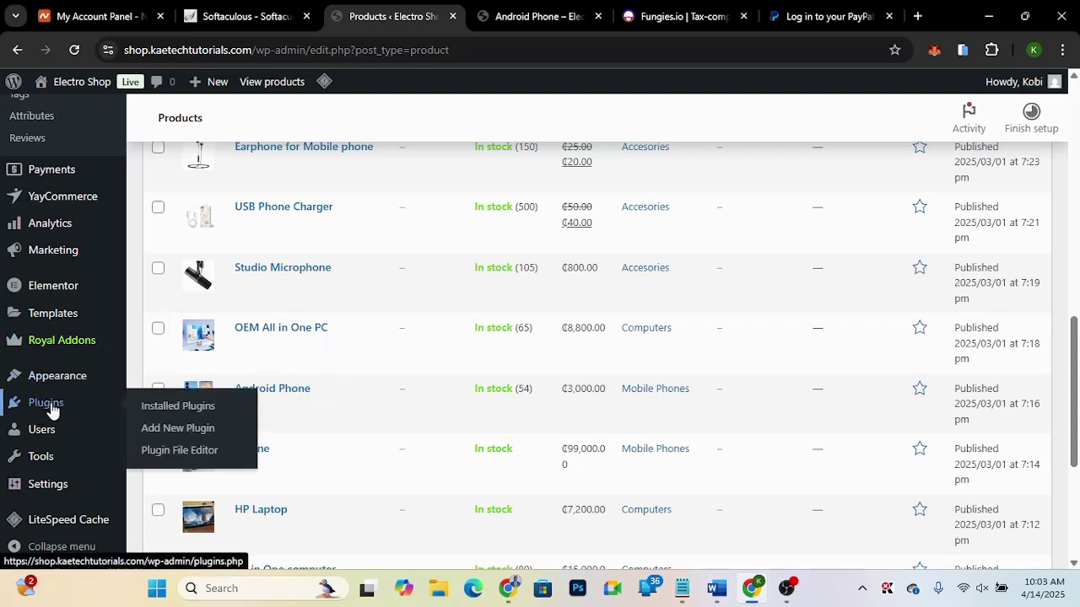
{"action": "left_click", "coordinate": [174, 430]}
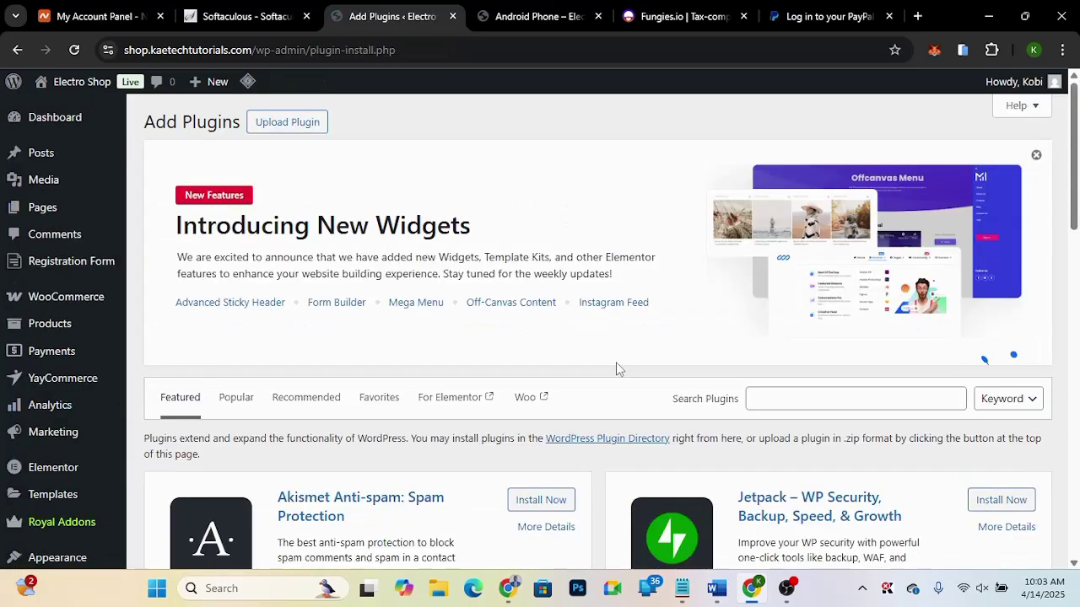
{"action": "scroll", "coordinate": [615, 362], "scroll_direction": "down", "scroll_amount": 2}
{"action": "scroll", "coordinate": [616, 369], "scroll_direction": "down", "scroll_amount": 3}
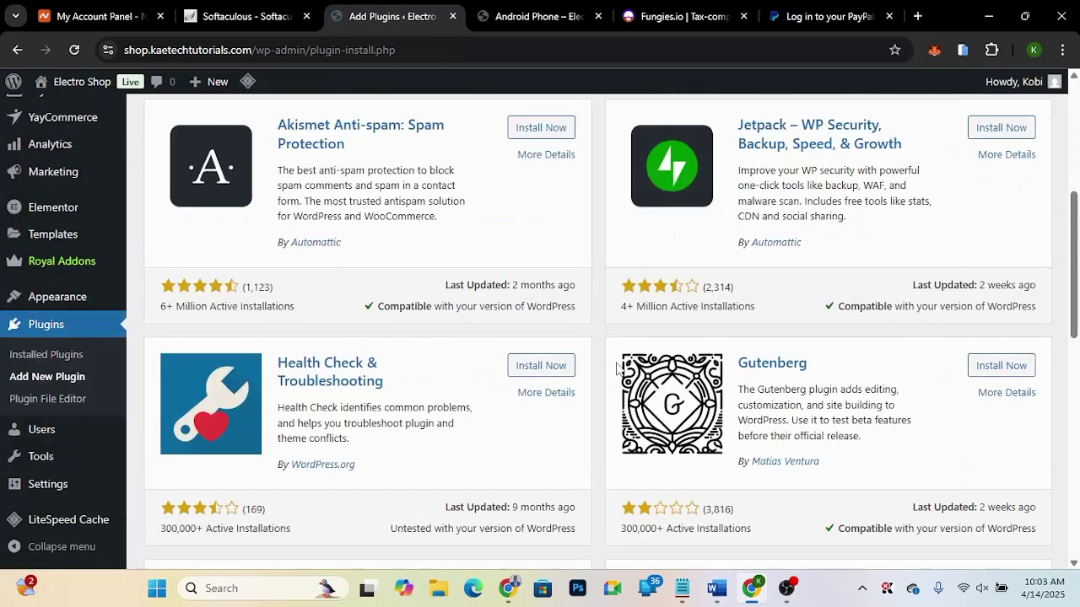
{"action": "scroll", "coordinate": [616, 369], "scroll_direction": "up", "scroll_amount": 2}
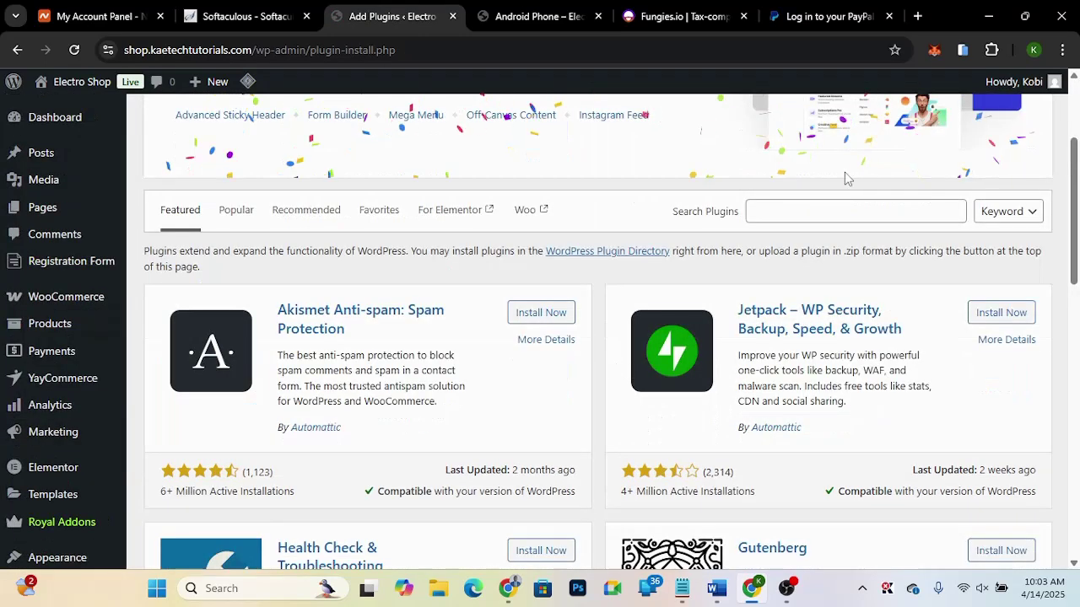
{"action": "left_click", "coordinate": [814, 211]}
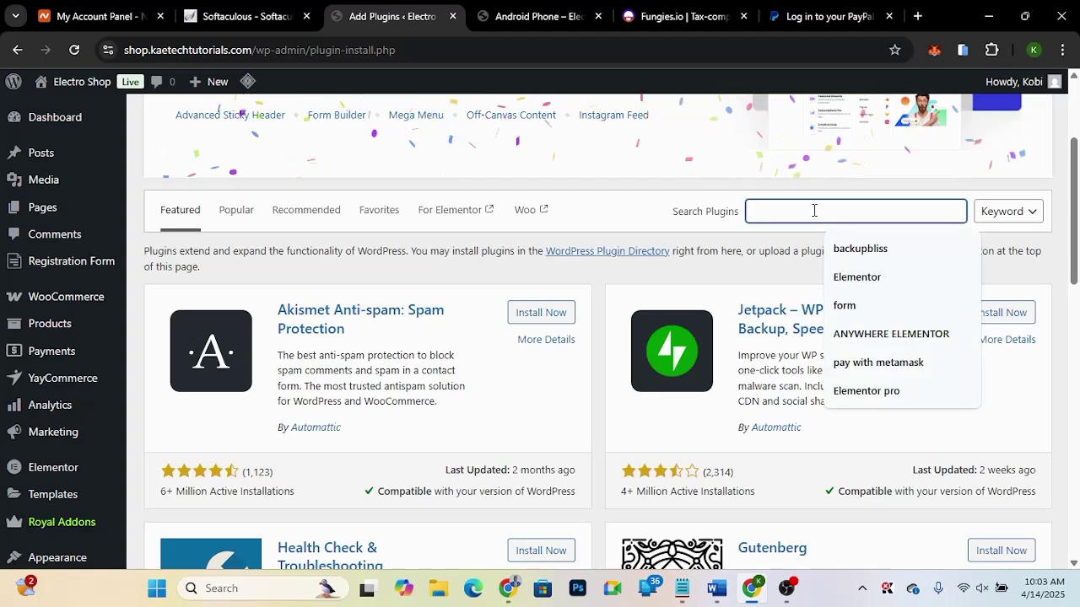
{"action": "type", "text": "product video"}
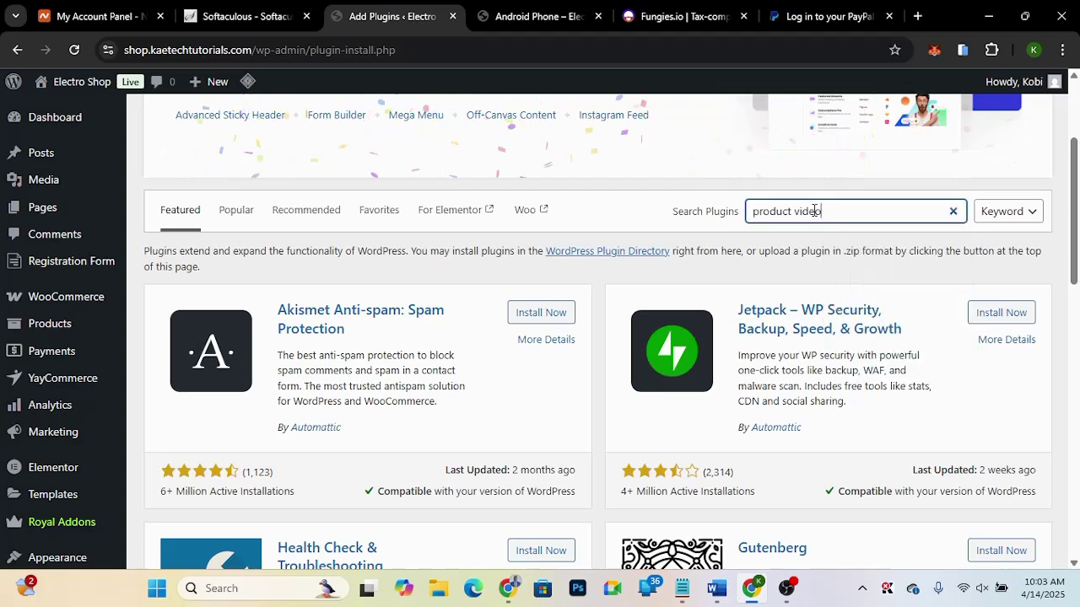
{"action": "type", "text": " gallery "}
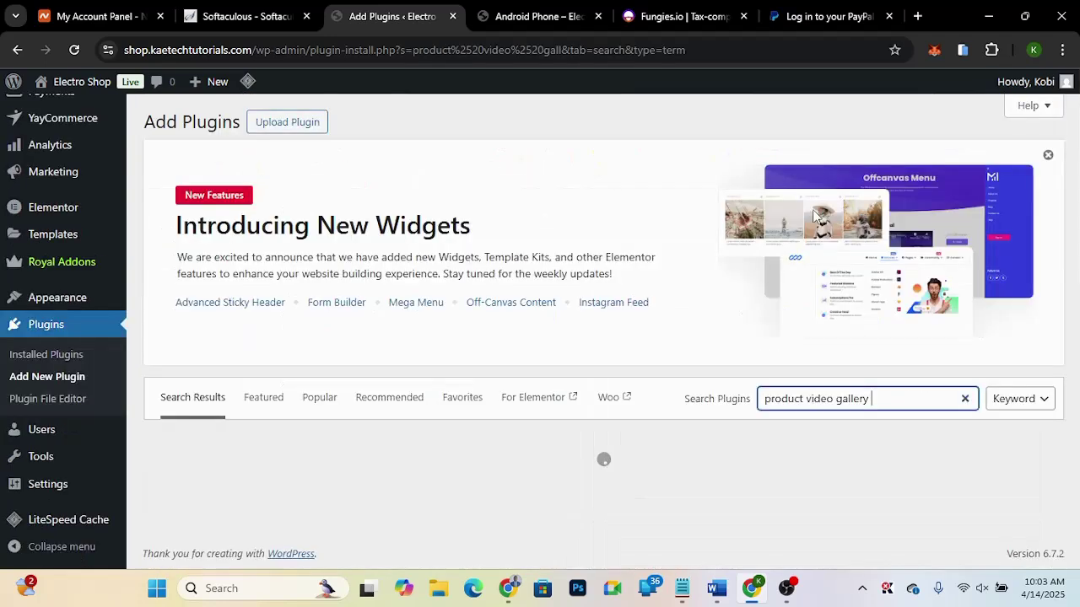
{"action": "type", "text": "for woocommerce"}
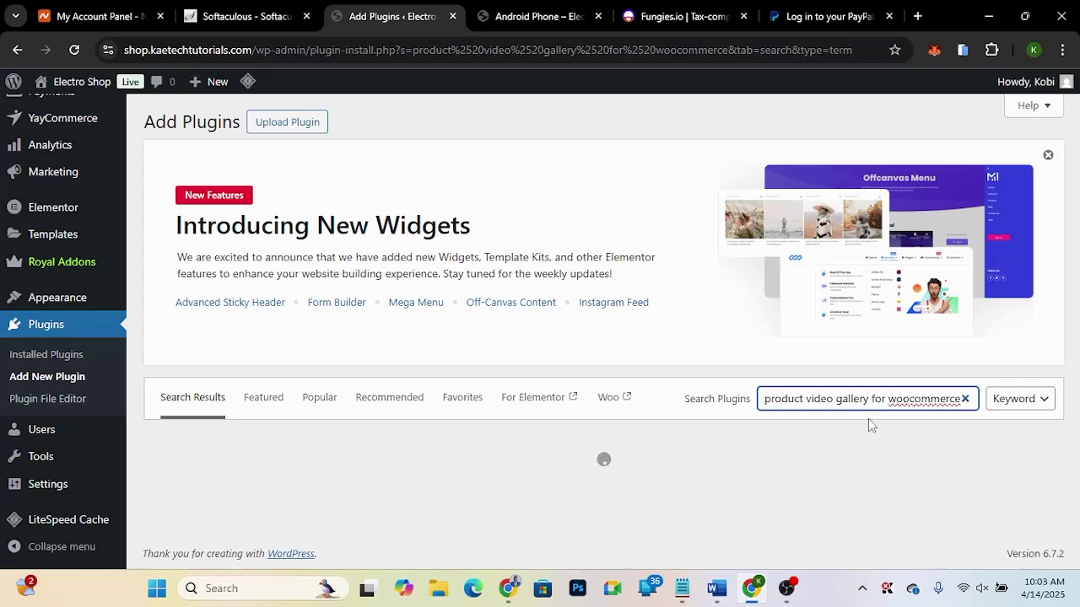
Step: Install and activate the Product Video Gallery for Woocommerce plugin
{"action": "scroll", "coordinate": [766, 458], "scroll_direction": "down", "scroll_amount": 2}
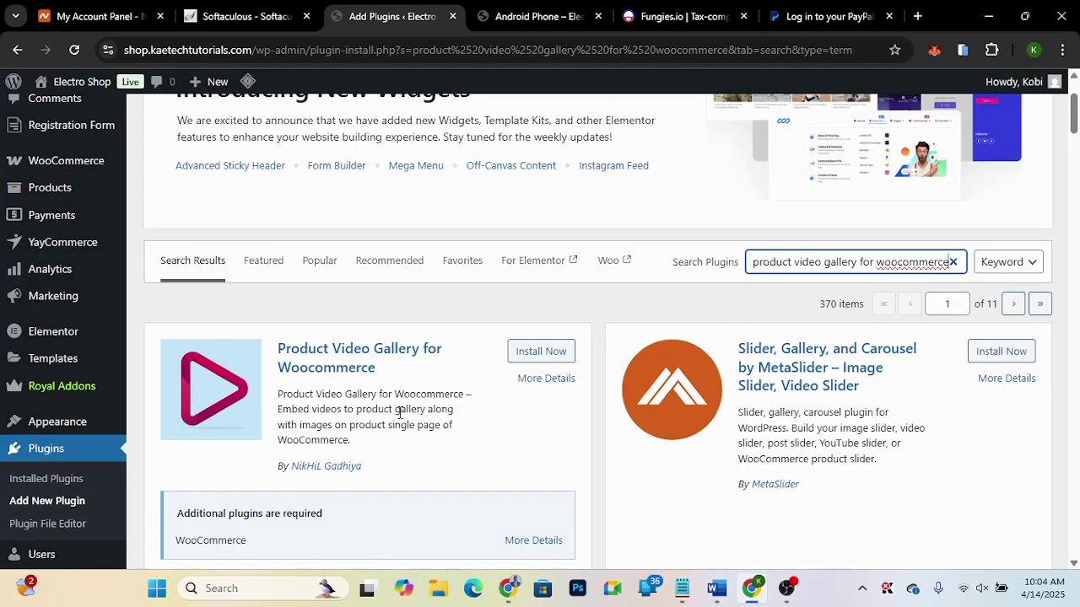
{"action": "scroll", "coordinate": [400, 412], "scroll_direction": "down", "scroll_amount": 2}
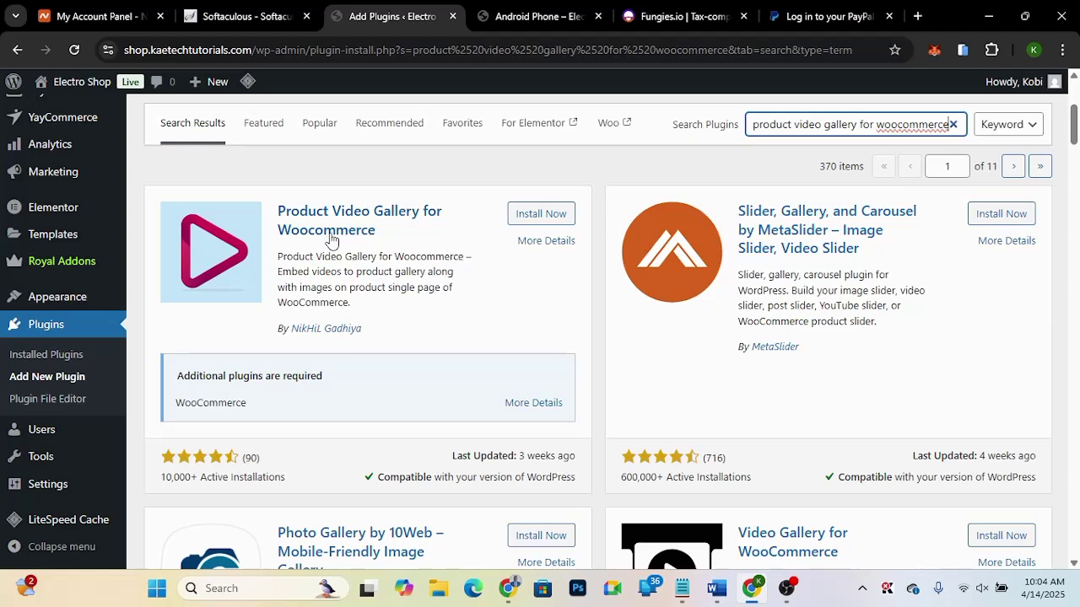
{"action": "left_click", "coordinate": [541, 216]}
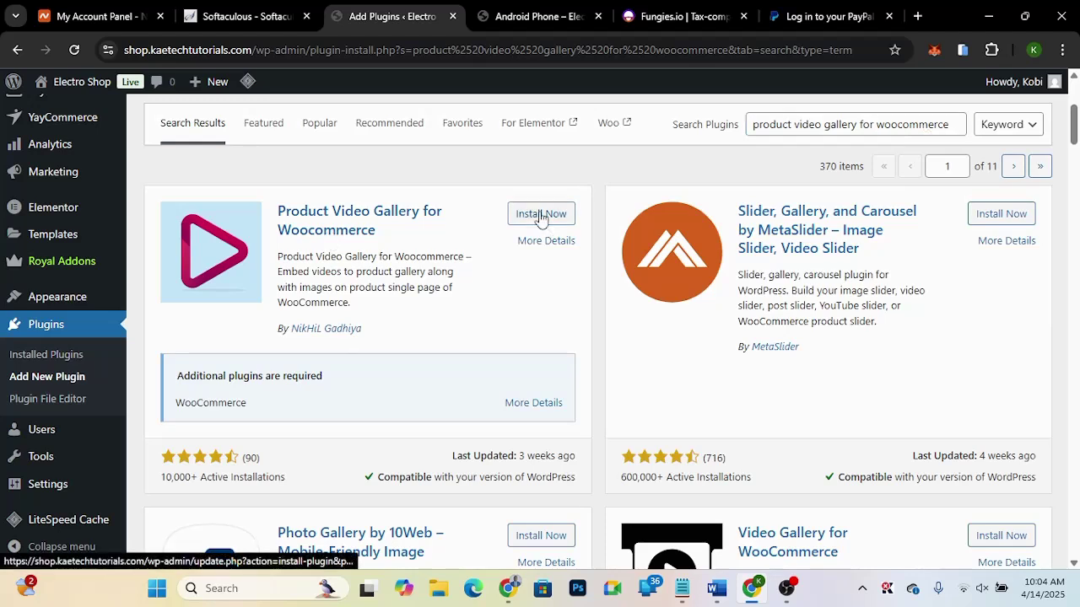
{"action": "left_click", "coordinate": [541, 216]}
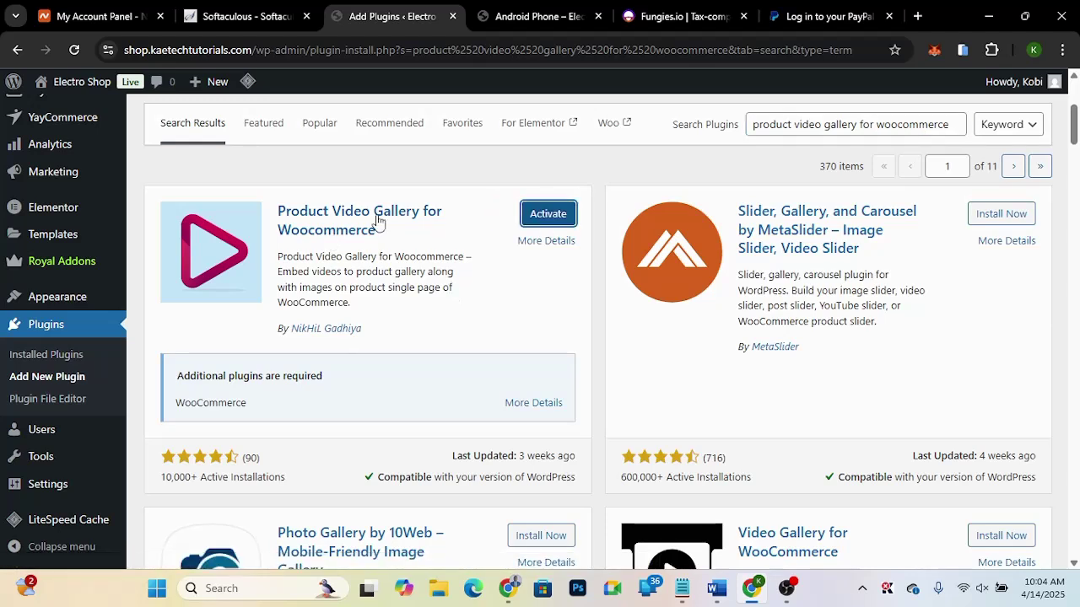
{"action": "left_click", "coordinate": [548, 216]}
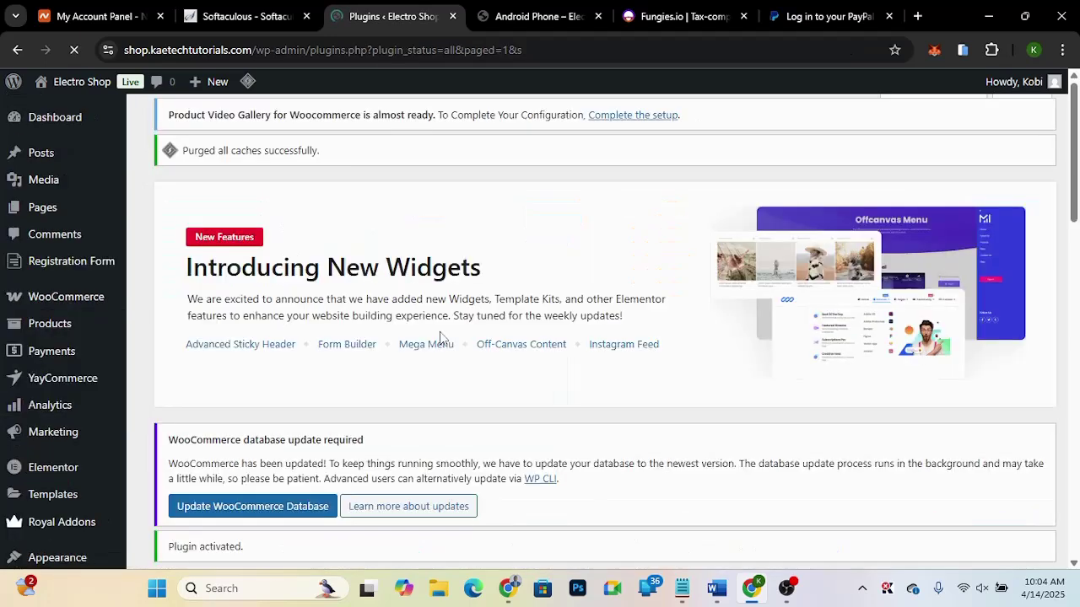
Step: Look through the installed plugins list for the Product Video Gallery for Woocommerce entry
{"action": "scroll", "coordinate": [440, 337], "scroll_direction": "down", "scroll_amount": 5}
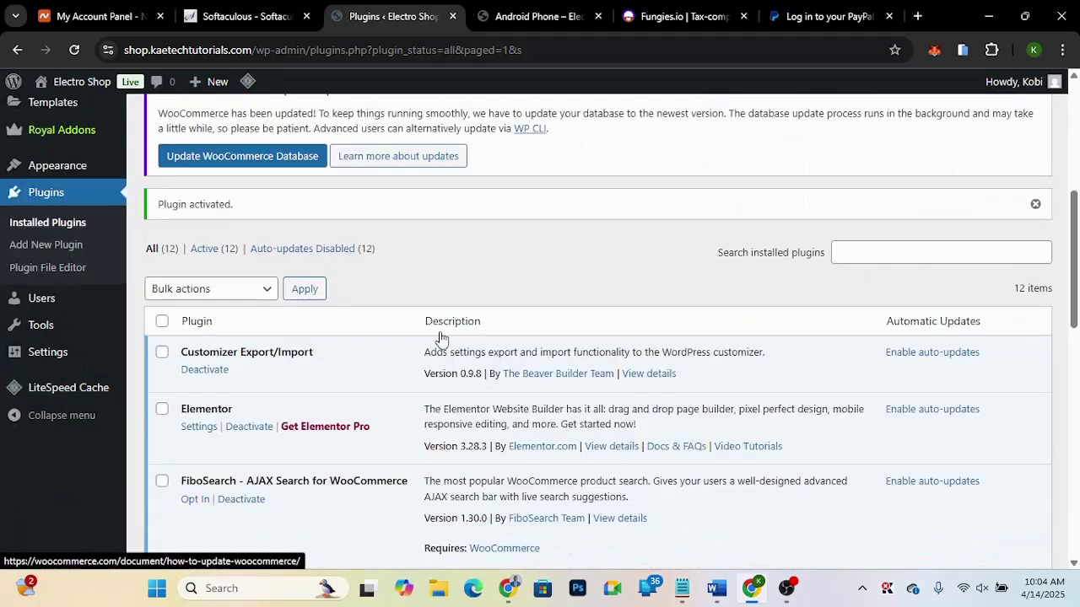
{"action": "scroll", "coordinate": [440, 335], "scroll_direction": "down", "scroll_amount": 3}
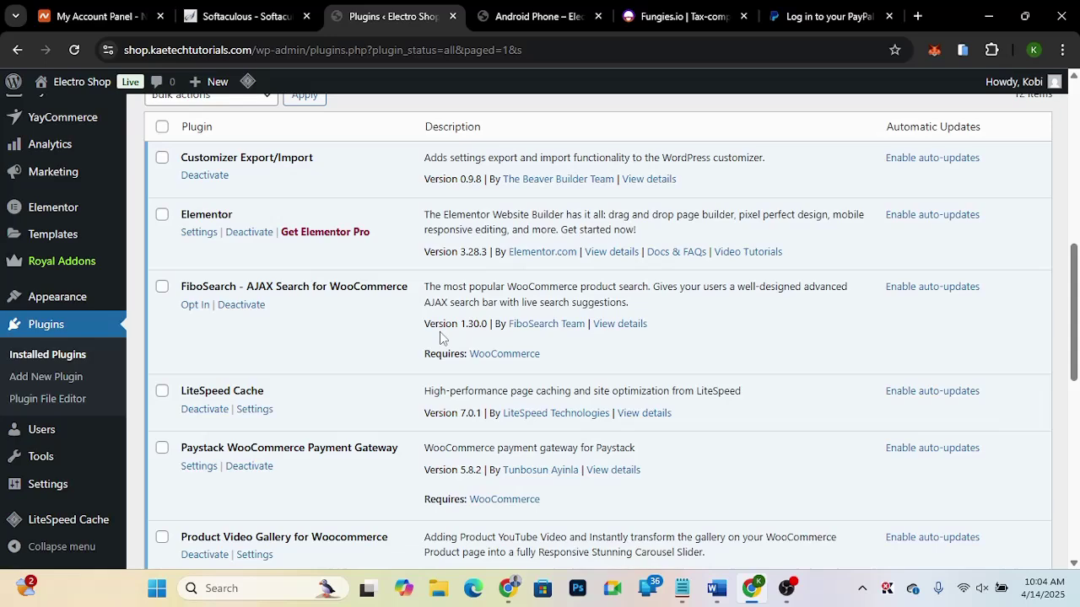
{"action": "scroll", "coordinate": [439, 338], "scroll_direction": "up", "scroll_amount": 1}
{"action": "scroll", "coordinate": [439, 336], "scroll_direction": "down", "scroll_amount": 1}
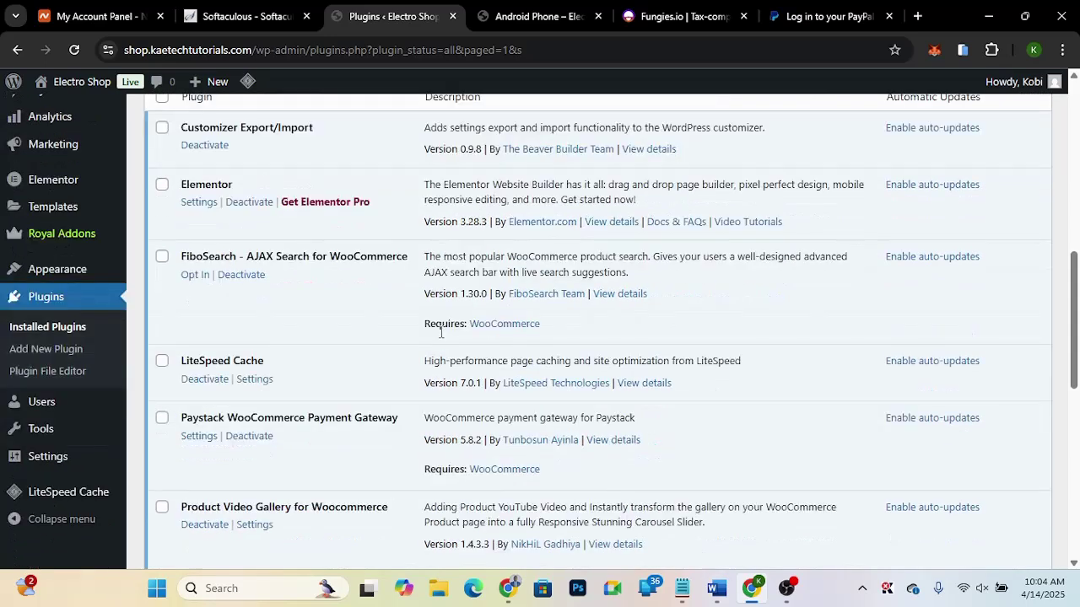
{"action": "scroll", "coordinate": [440, 335], "scroll_direction": "up", "scroll_amount": 3}
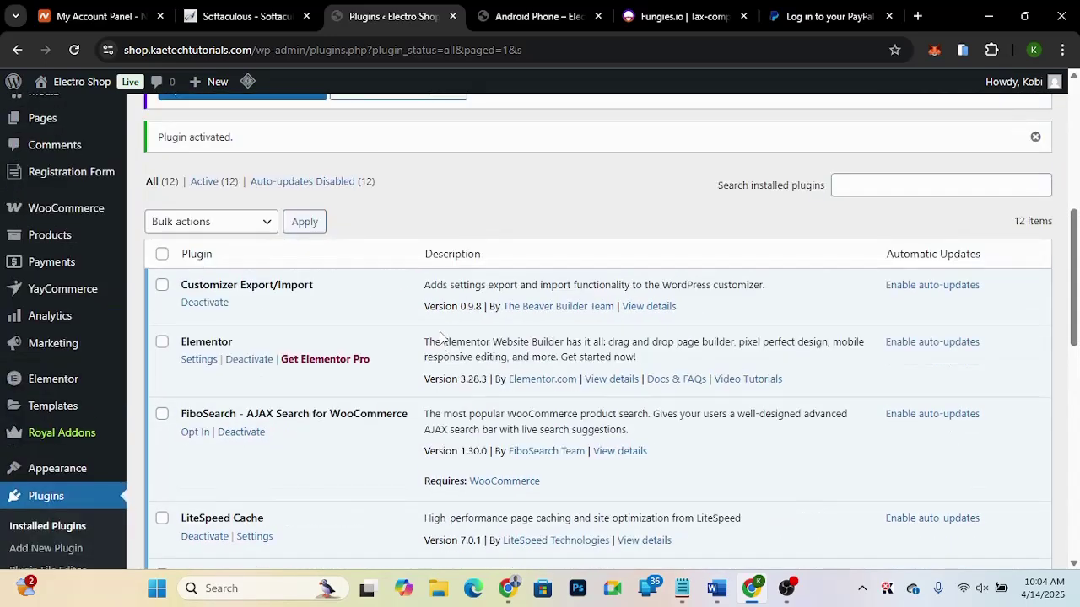
{"action": "scroll", "coordinate": [439, 336], "scroll_direction": "up", "scroll_amount": 4}
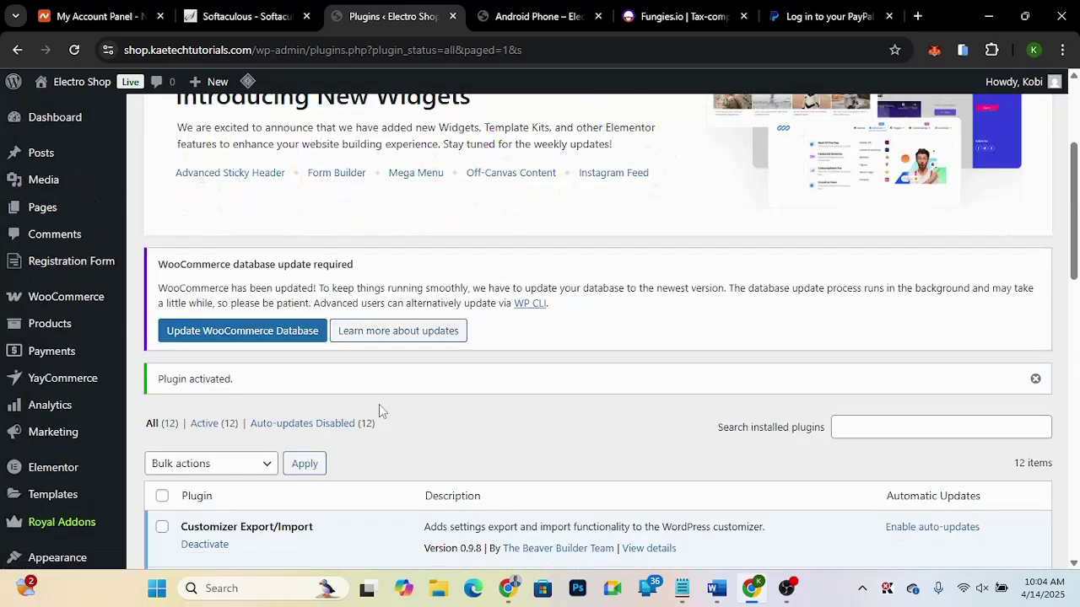
{"action": "scroll", "coordinate": [379, 409], "scroll_direction": "down", "scroll_amount": 2}
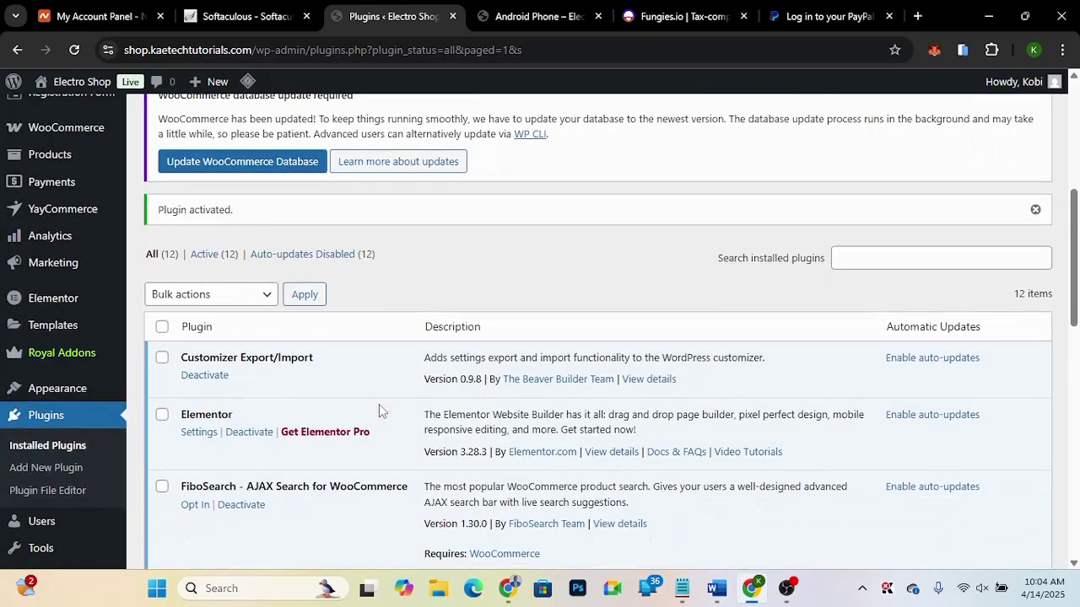
{"action": "scroll", "coordinate": [346, 392], "scroll_direction": "up", "scroll_amount": 1}
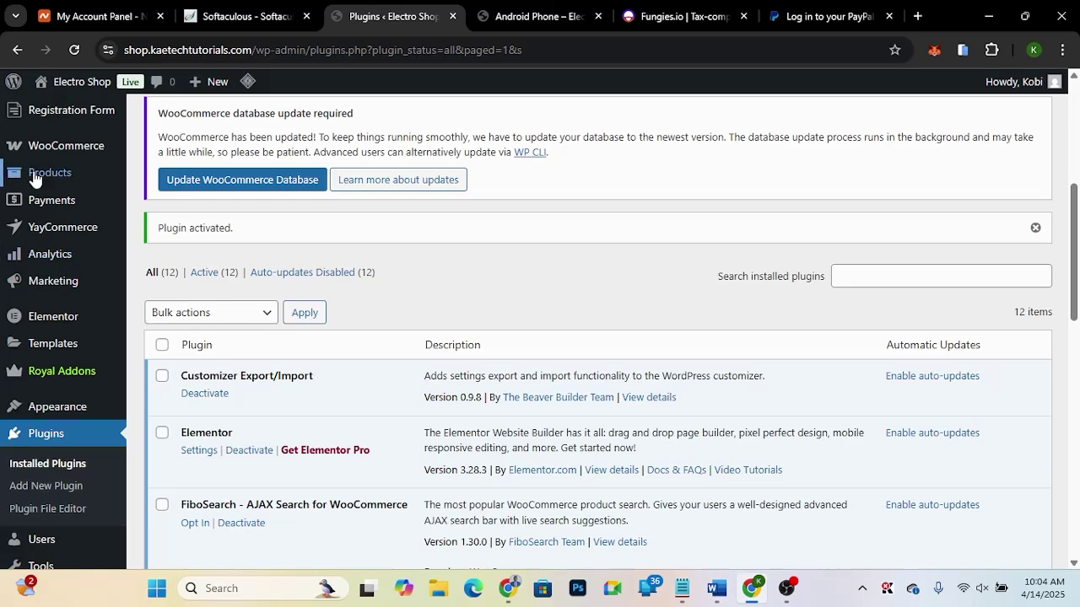
Step: Open the Android Phone for editing from the store's list of all products
{"action": "mouse_move", "coordinate": [34, 178]}
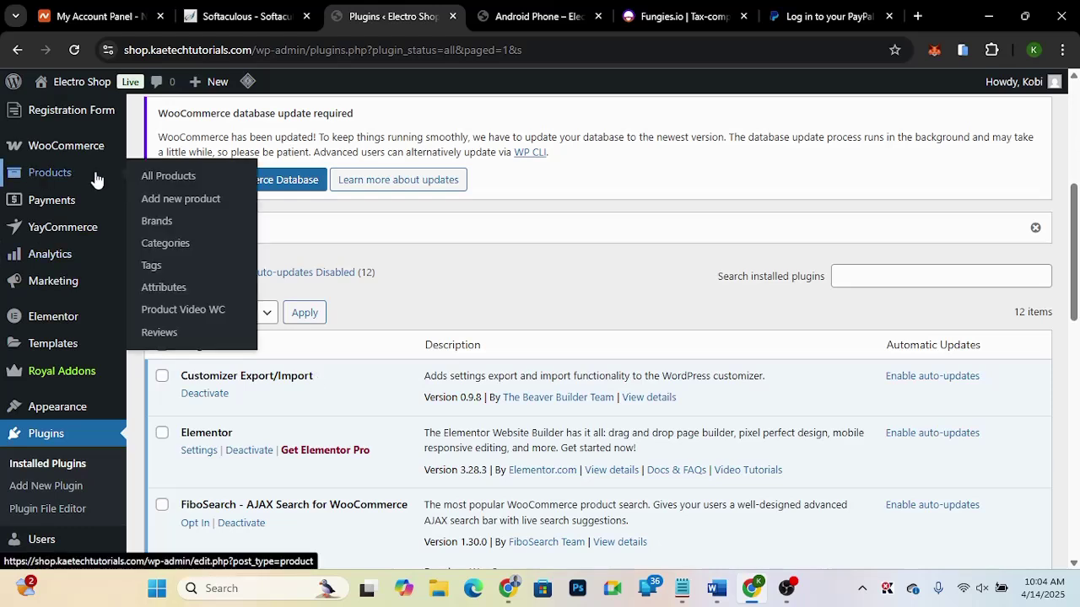
{"action": "left_click", "coordinate": [176, 184]}
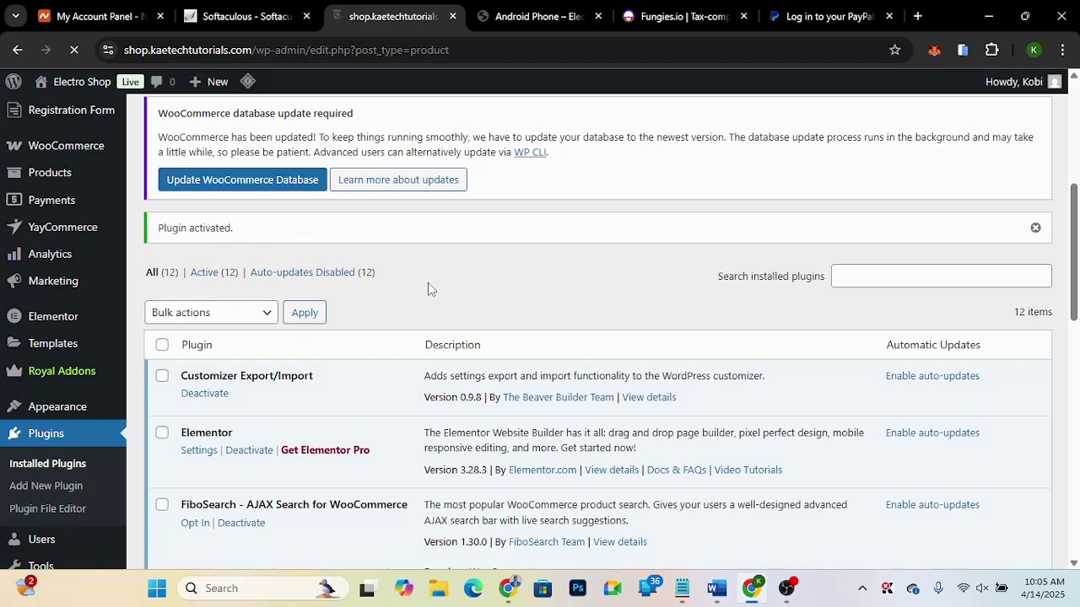
{"action": "scroll", "coordinate": [403, 418], "scroll_direction": "down", "scroll_amount": 1}
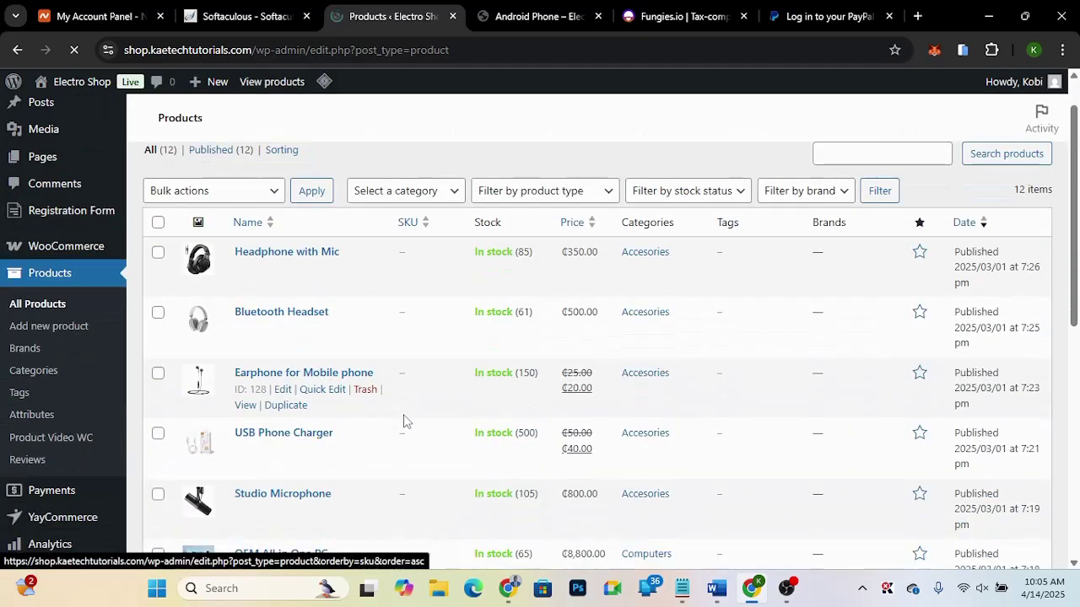
{"action": "scroll", "coordinate": [404, 421], "scroll_direction": "down", "scroll_amount": 1}
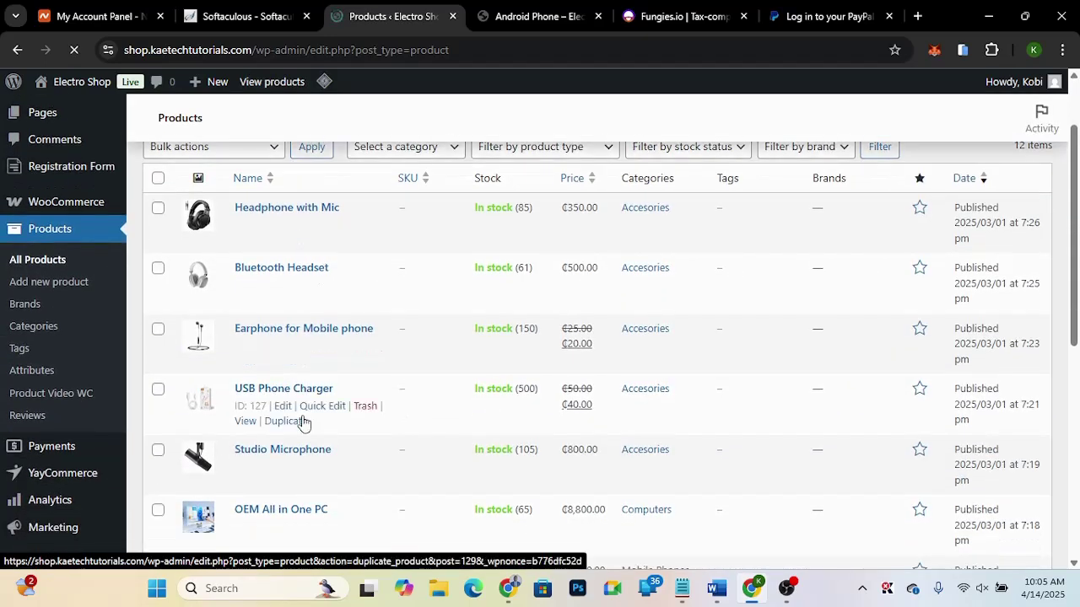
{"action": "scroll", "coordinate": [374, 364], "scroll_direction": "down", "scroll_amount": 3}
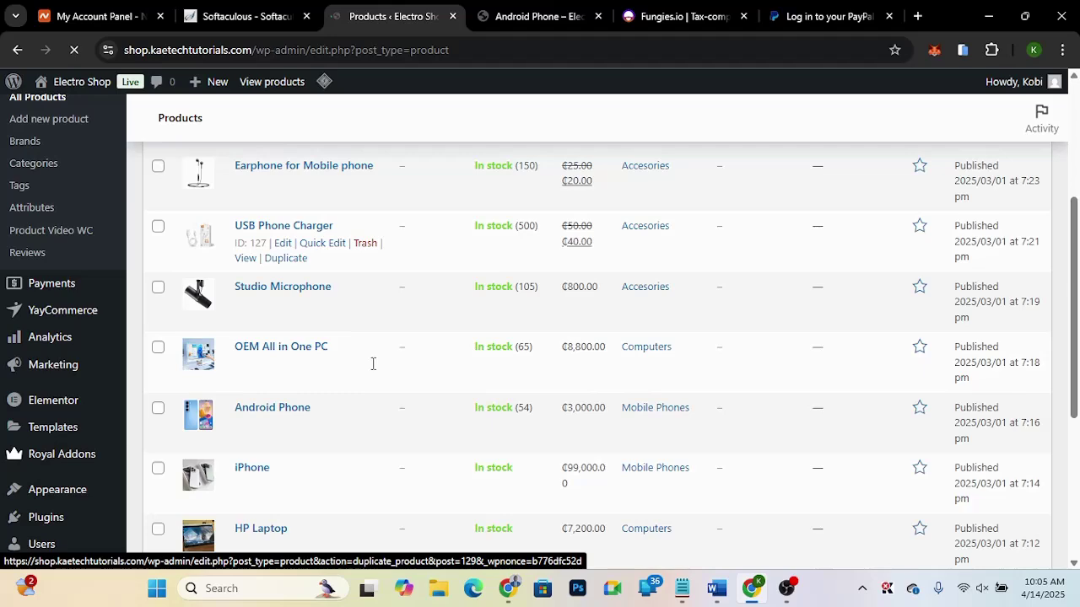
{"action": "scroll", "coordinate": [373, 364], "scroll_direction": "down", "scroll_amount": 2}
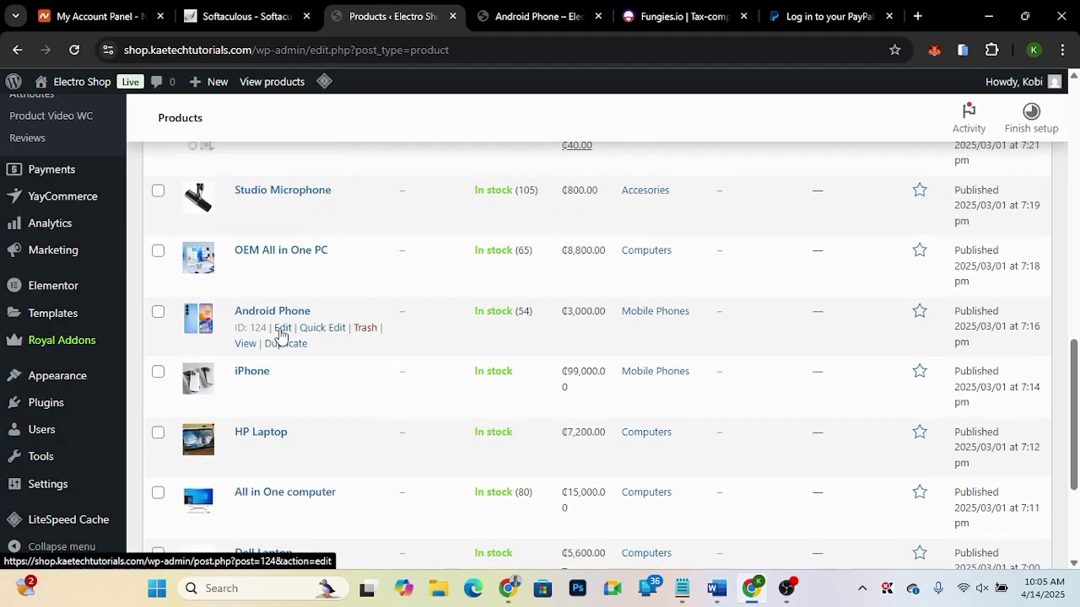
{"action": "left_click", "coordinate": [281, 328]}
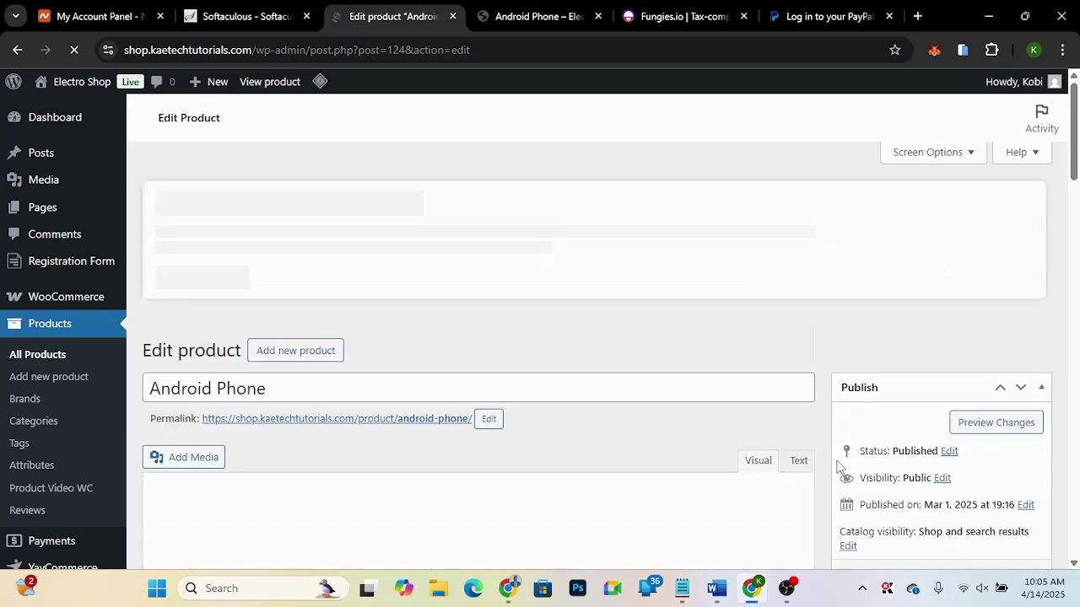
Step: Look through the Android Phone's edit page down to the Product Video Url section
{"action": "scroll", "coordinate": [844, 456], "scroll_direction": "down", "scroll_amount": 3}
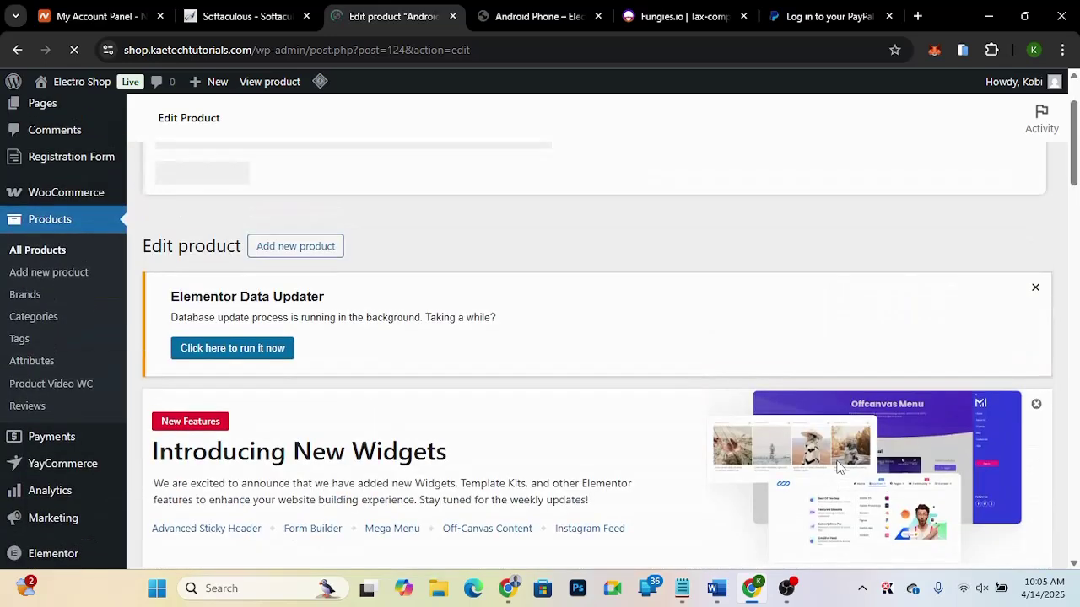
{"action": "scroll", "coordinate": [839, 468], "scroll_direction": "down", "scroll_amount": 3}
{"action": "scroll", "coordinate": [839, 468], "scroll_direction": "down", "scroll_amount": 5}
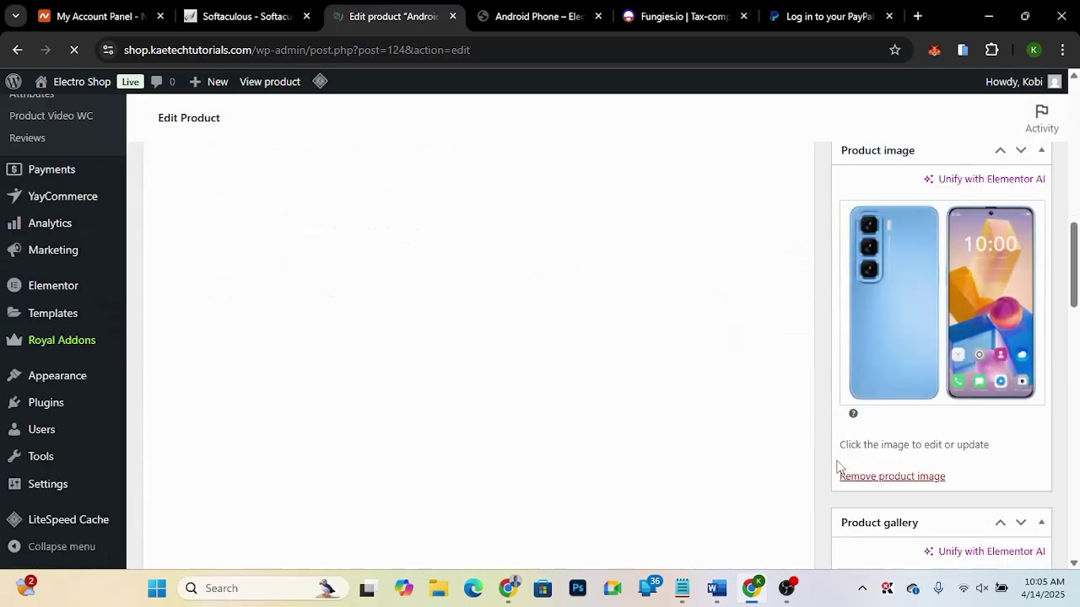
{"action": "scroll", "coordinate": [837, 465], "scroll_direction": "down", "scroll_amount": 1}
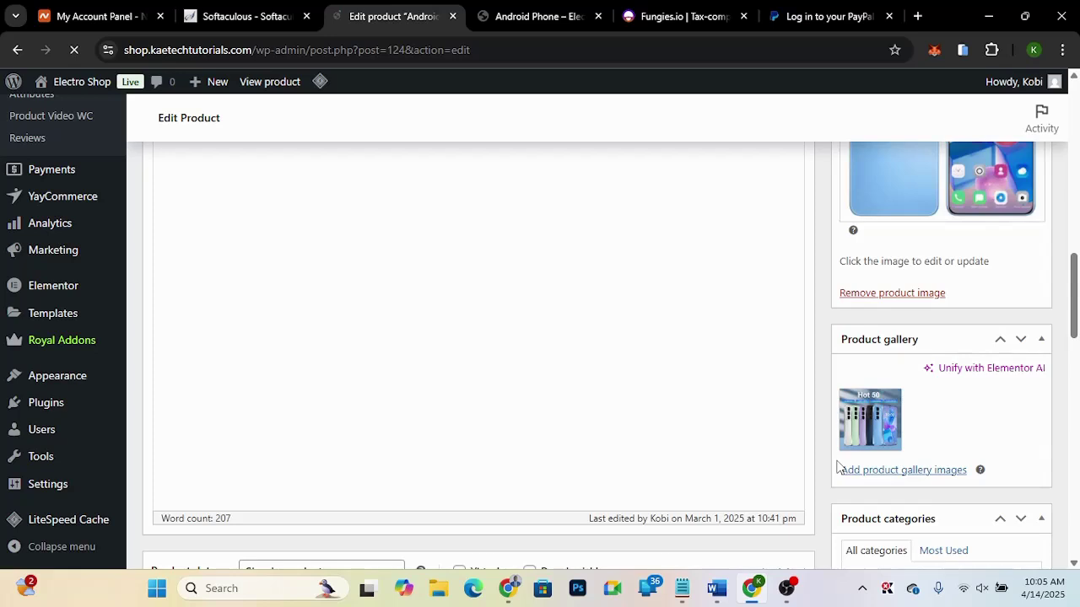
{"action": "scroll", "coordinate": [838, 466], "scroll_direction": "down", "scroll_amount": 3}
{"action": "scroll", "coordinate": [837, 466], "scroll_direction": "down", "scroll_amount": 1}
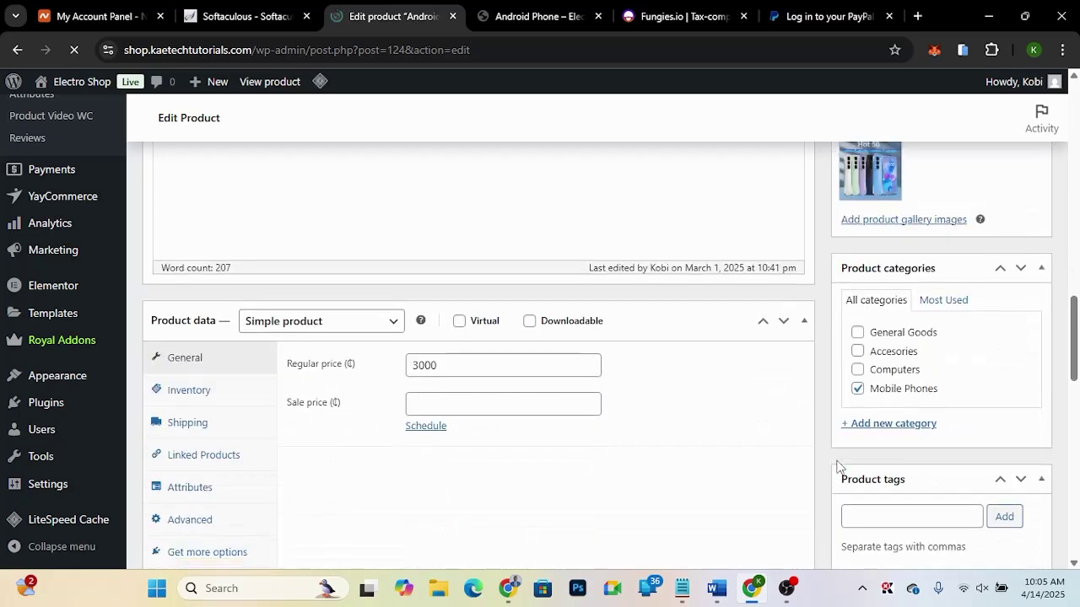
{"action": "scroll", "coordinate": [837, 465], "scroll_direction": "down", "scroll_amount": 5}
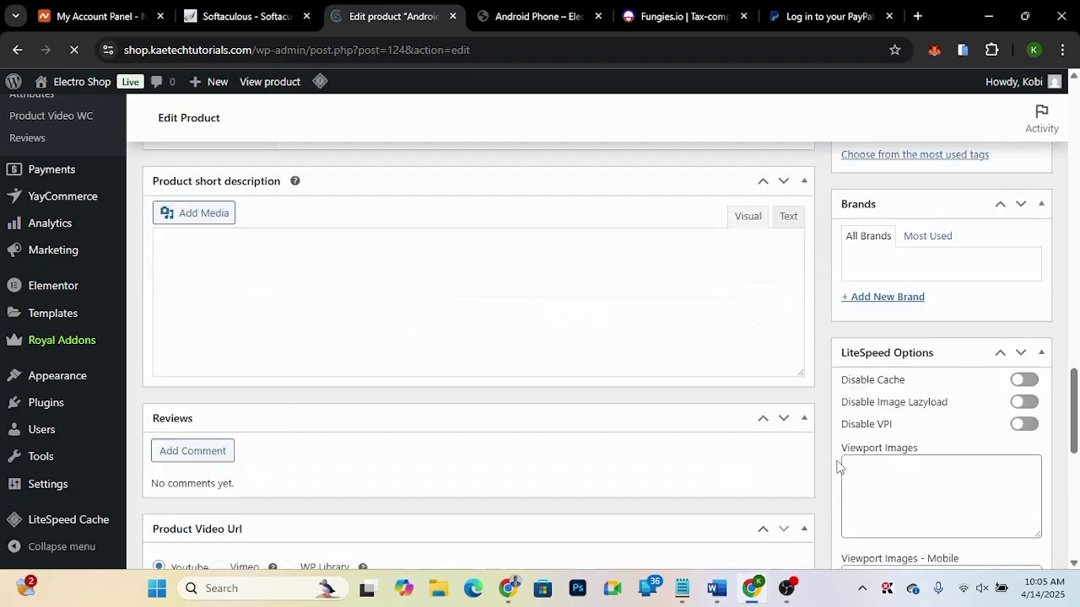
{"action": "scroll", "coordinate": [837, 466], "scroll_direction": "down", "scroll_amount": 1}
{"action": "scroll", "coordinate": [837, 465], "scroll_direction": "down", "scroll_amount": 1}
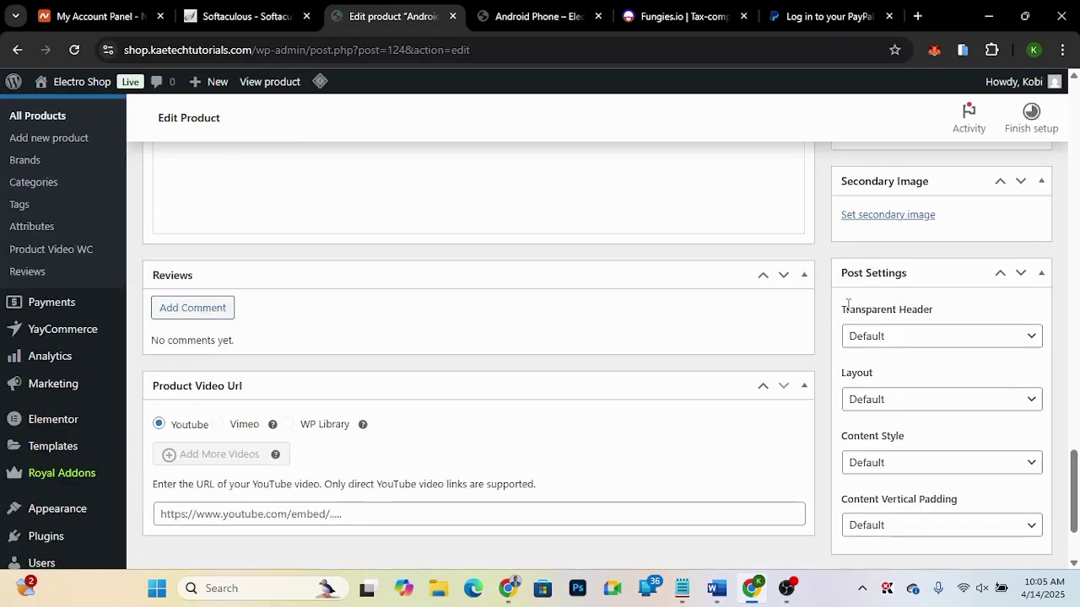
{"action": "scroll", "coordinate": [848, 306], "scroll_direction": "down", "scroll_amount": 1}
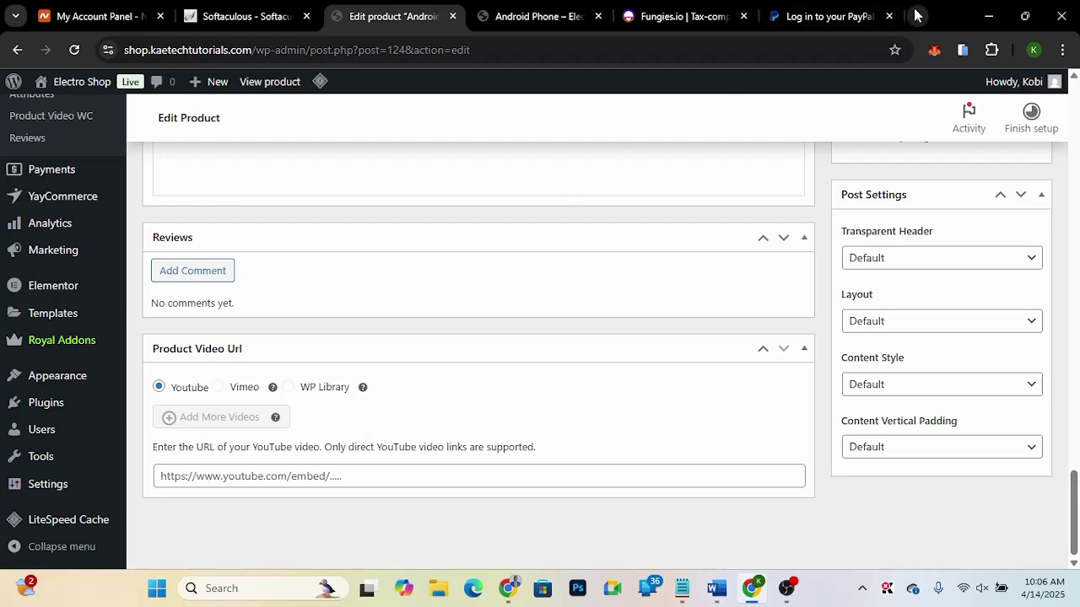
Step: In a new tab, open the Kaetech Digital YouTube channel's videos and copy the link of the web design agency client Dashboard video
{"action": "key", "text": "ctrl+t"}
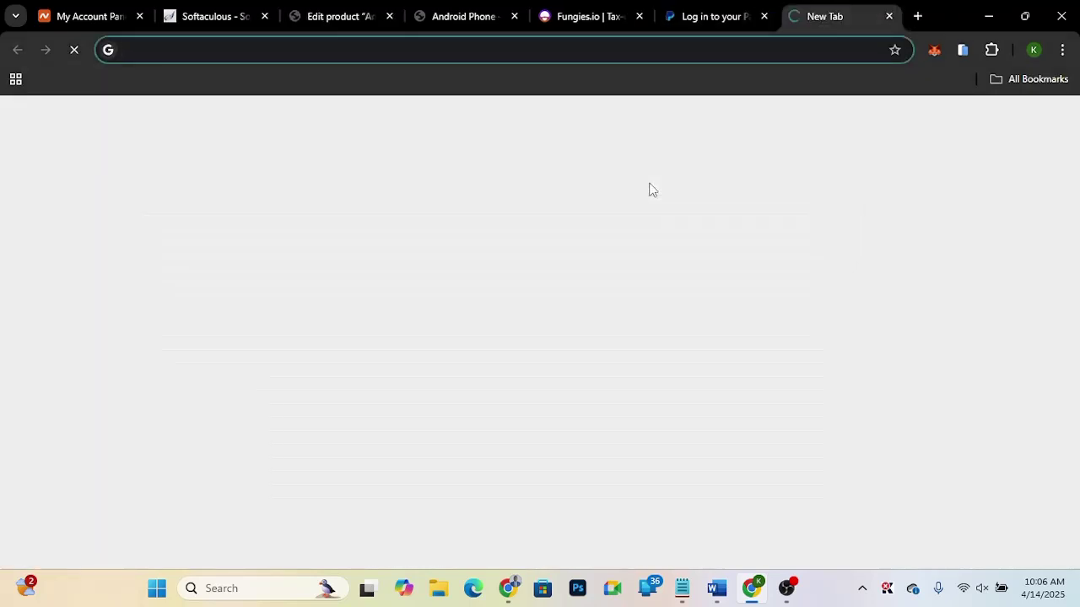
{"action": "type", "text": "yout"}
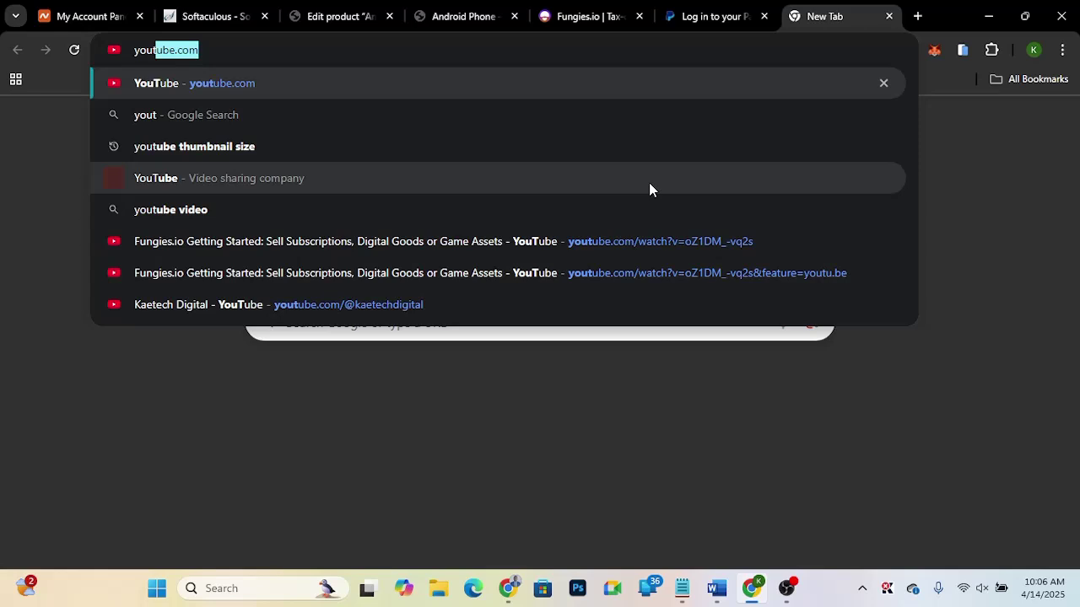
{"action": "left_click", "coordinate": [384, 305]}
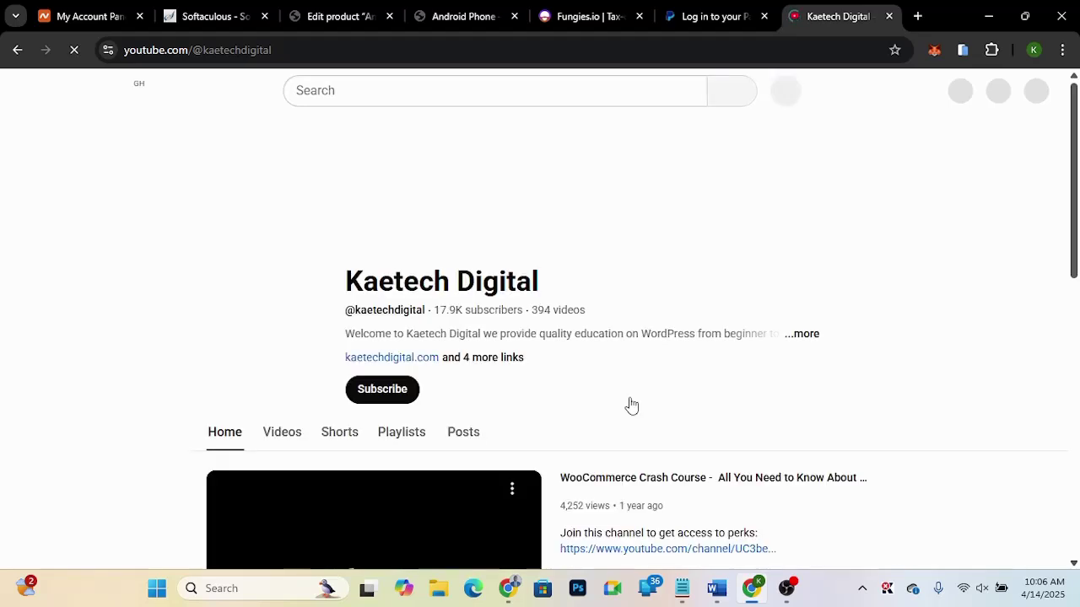
{"action": "scroll", "coordinate": [1076, 266], "scroll_direction": "down", "scroll_amount": 2}
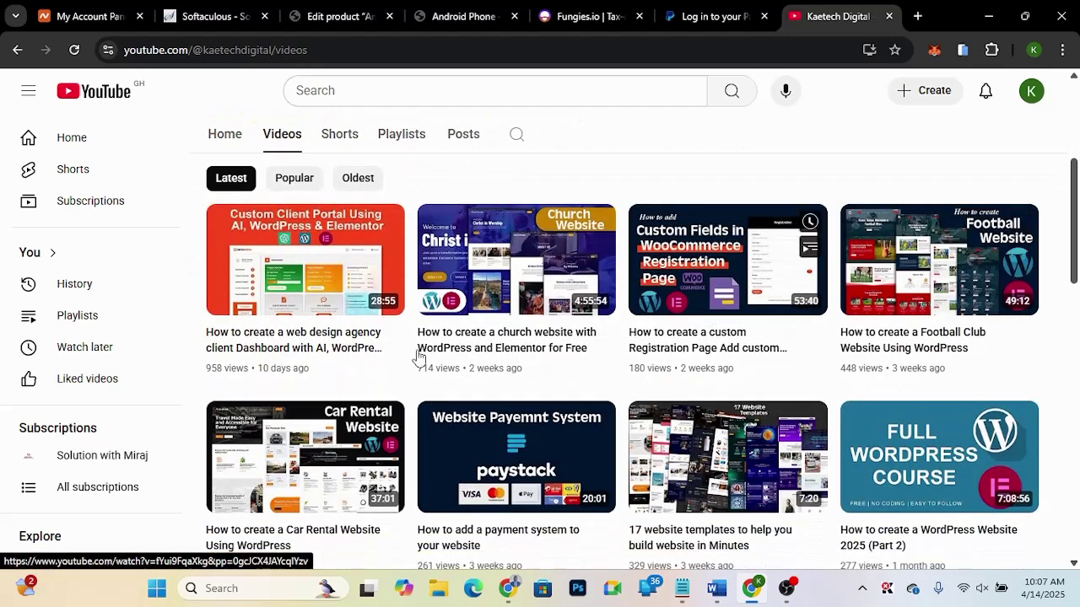
{"action": "mouse_move", "coordinate": [297, 346]}
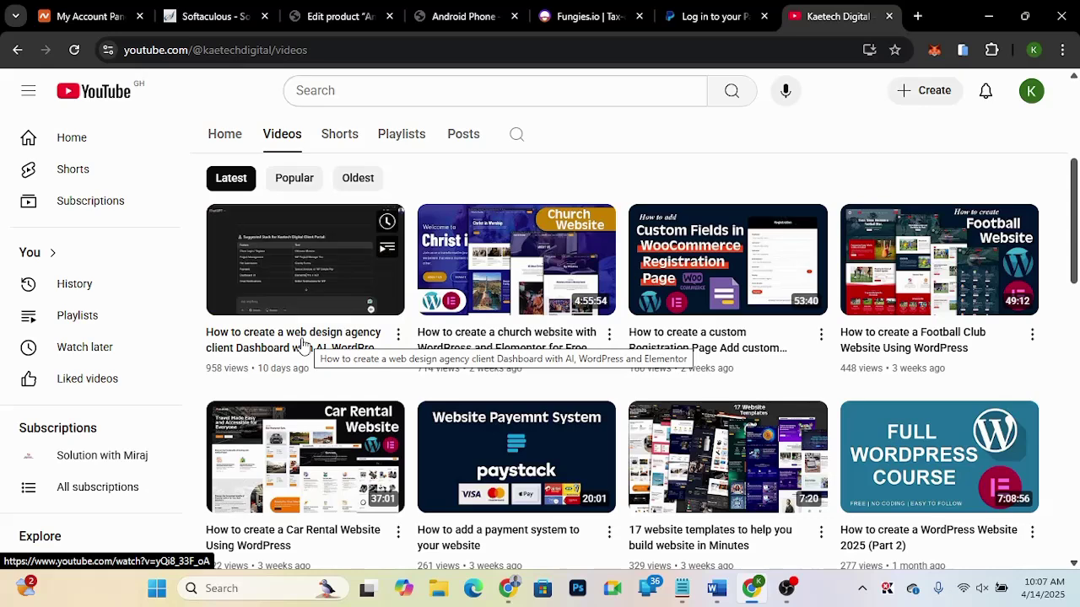
{"action": "right_click", "coordinate": [302, 346]}
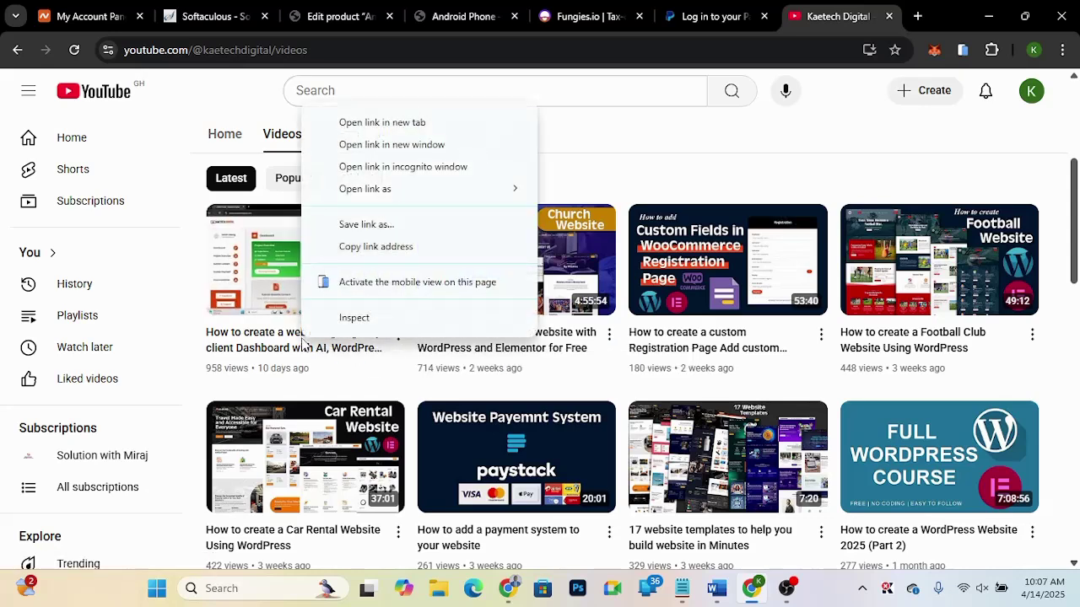
{"action": "left_click", "coordinate": [361, 248]}
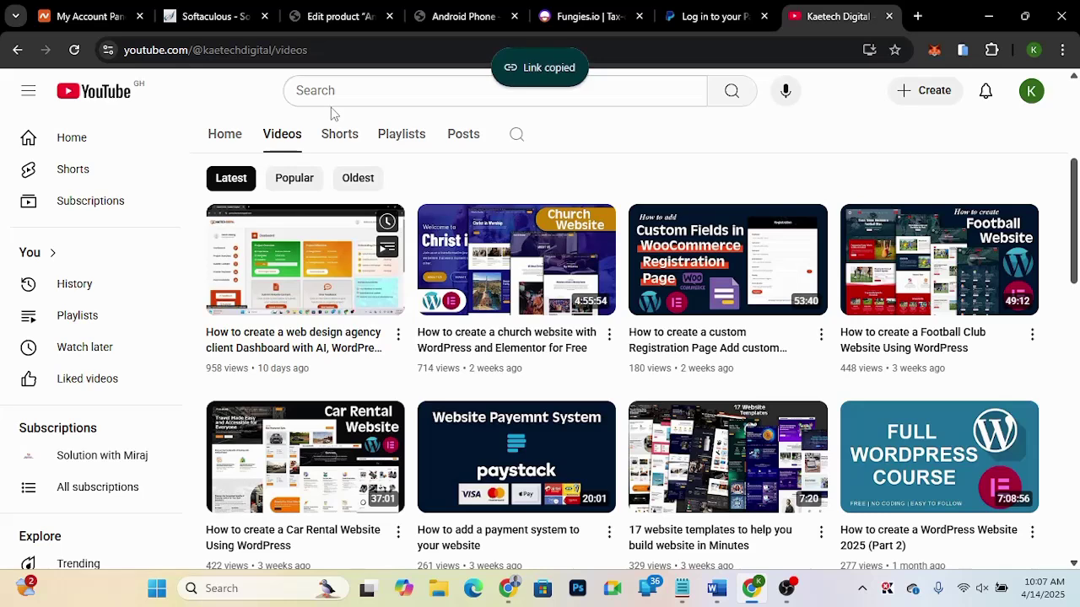
{"action": "left_click", "coordinate": [336, 17]}
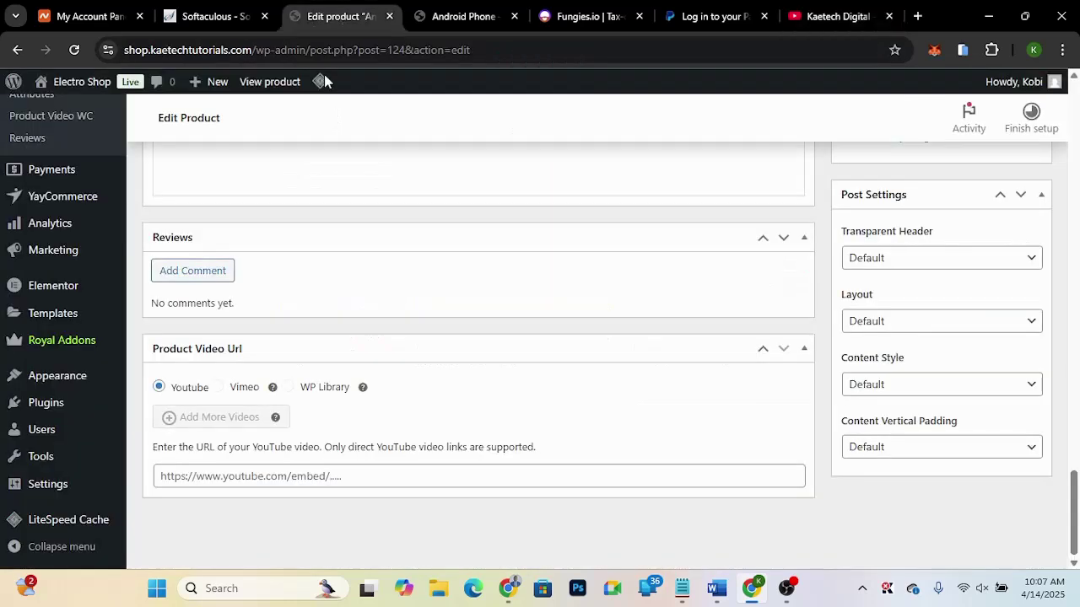
{"action": "left_click", "coordinate": [257, 477]}
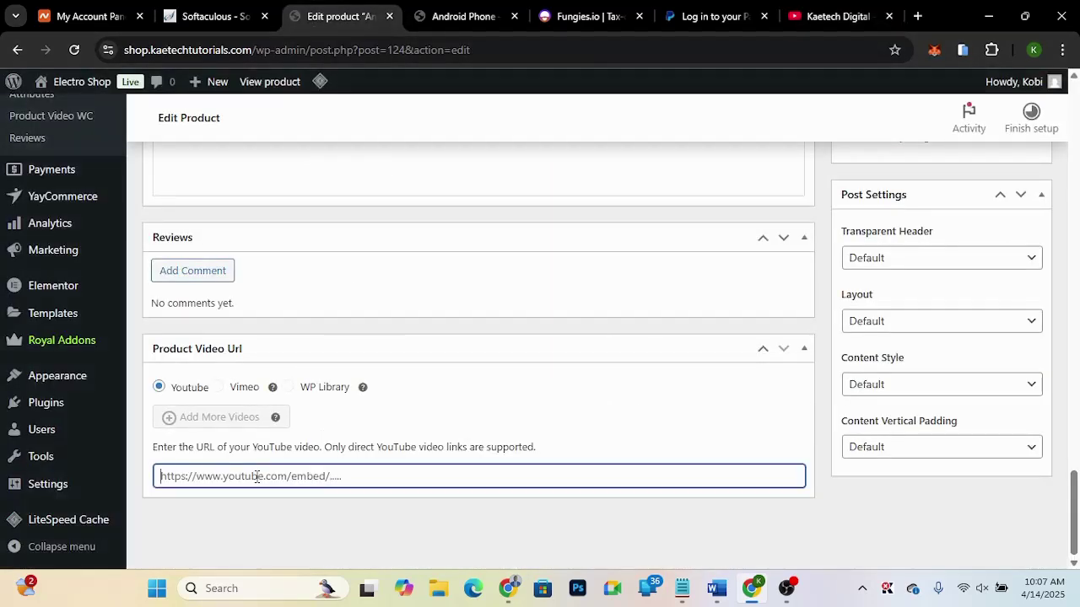
{"action": "key", "text": "ctrl+v"}
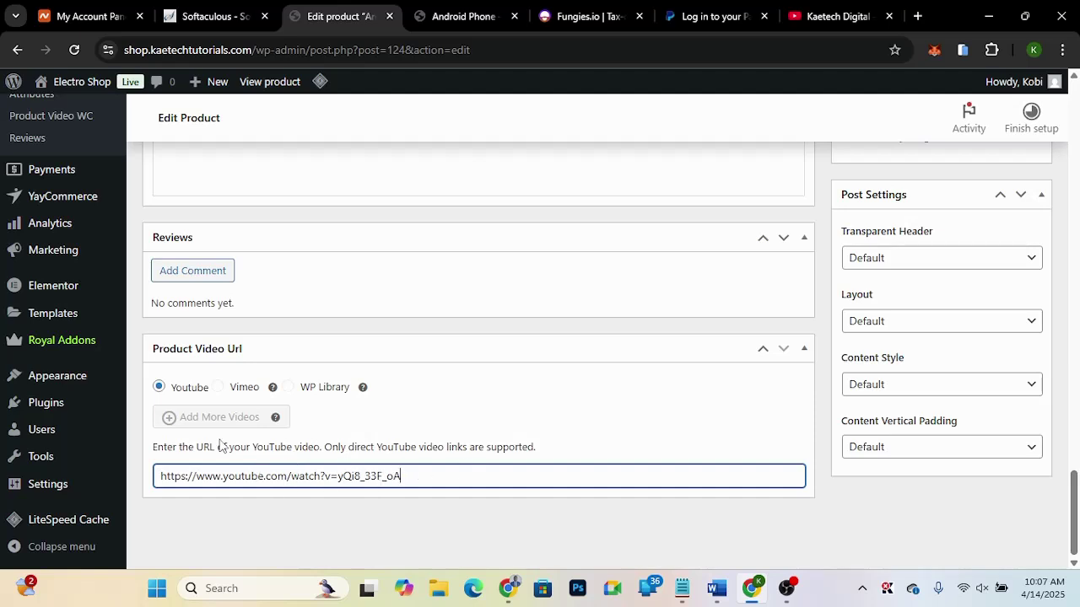
Step: Update the Android Phone product to save its video URL
{"action": "mouse_move", "coordinate": [279, 421]}
{"action": "scroll", "coordinate": [688, 414], "scroll_direction": "up", "scroll_amount": 8}
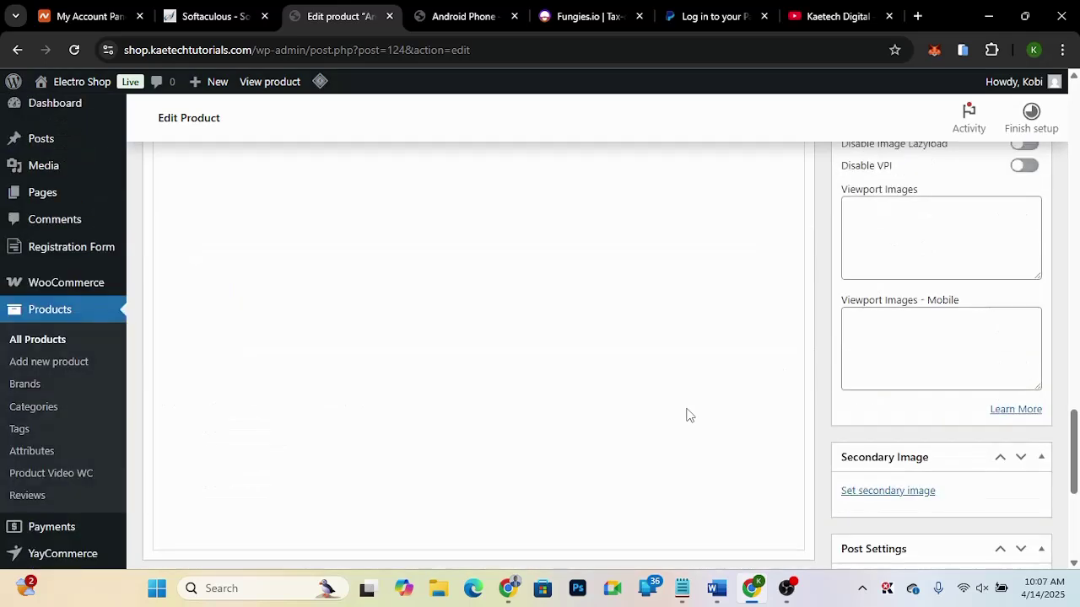
{"action": "scroll", "coordinate": [687, 414], "scroll_direction": "up", "scroll_amount": 7}
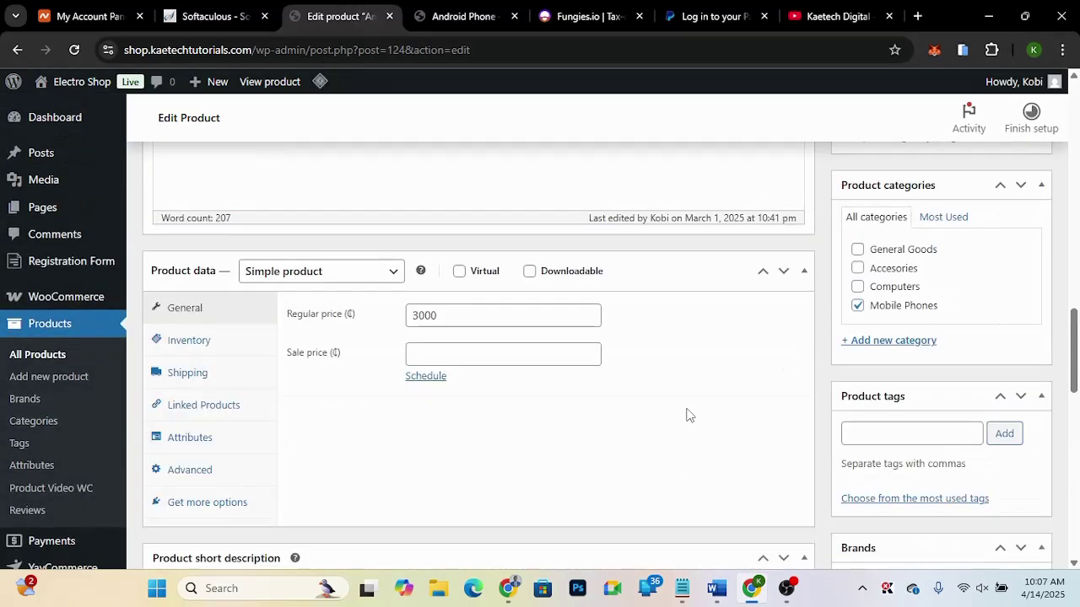
{"action": "scroll", "coordinate": [687, 414], "scroll_direction": "up", "scroll_amount": 4}
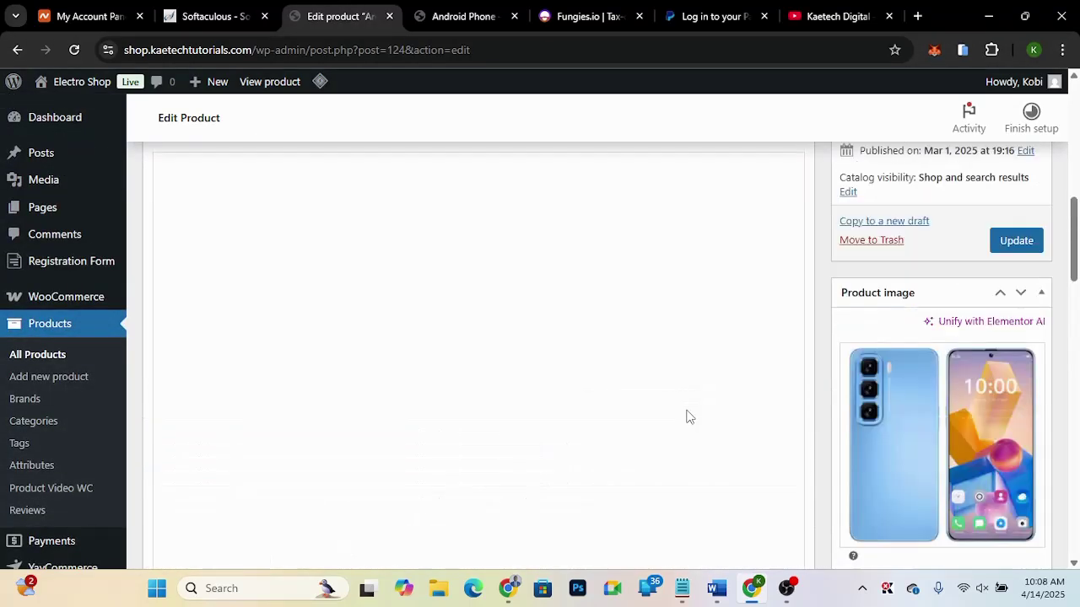
{"action": "scroll", "coordinate": [687, 416], "scroll_direction": "up", "scroll_amount": 2}
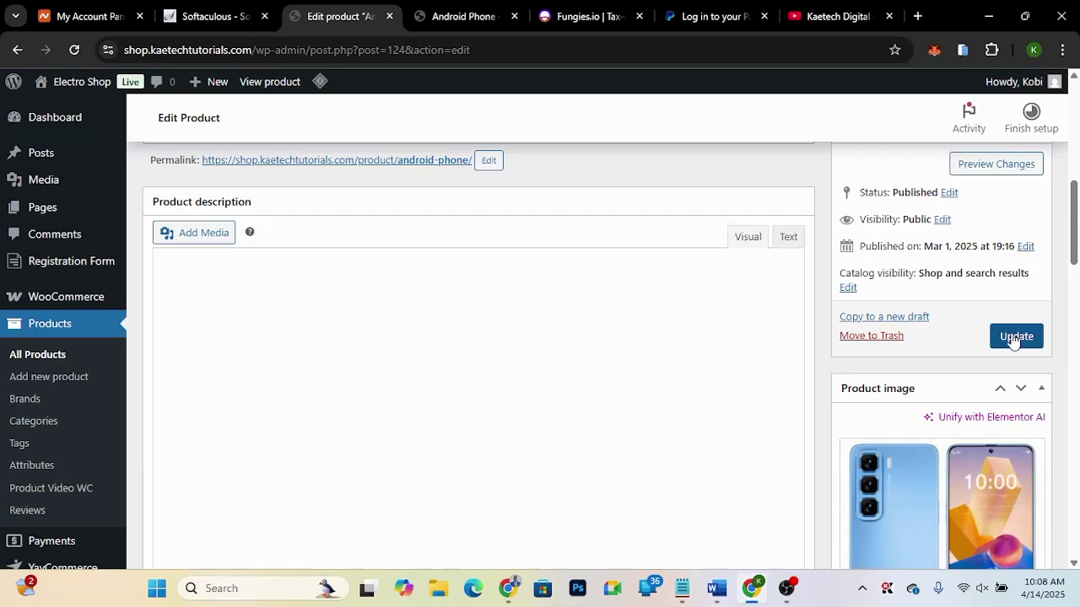
{"action": "left_click", "coordinate": [1015, 336]}
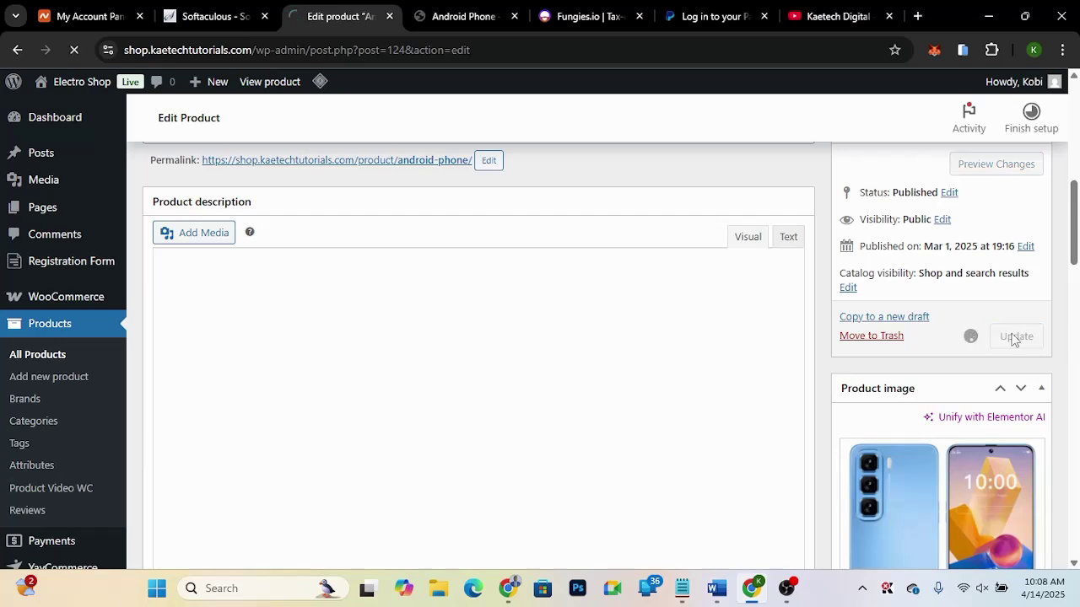
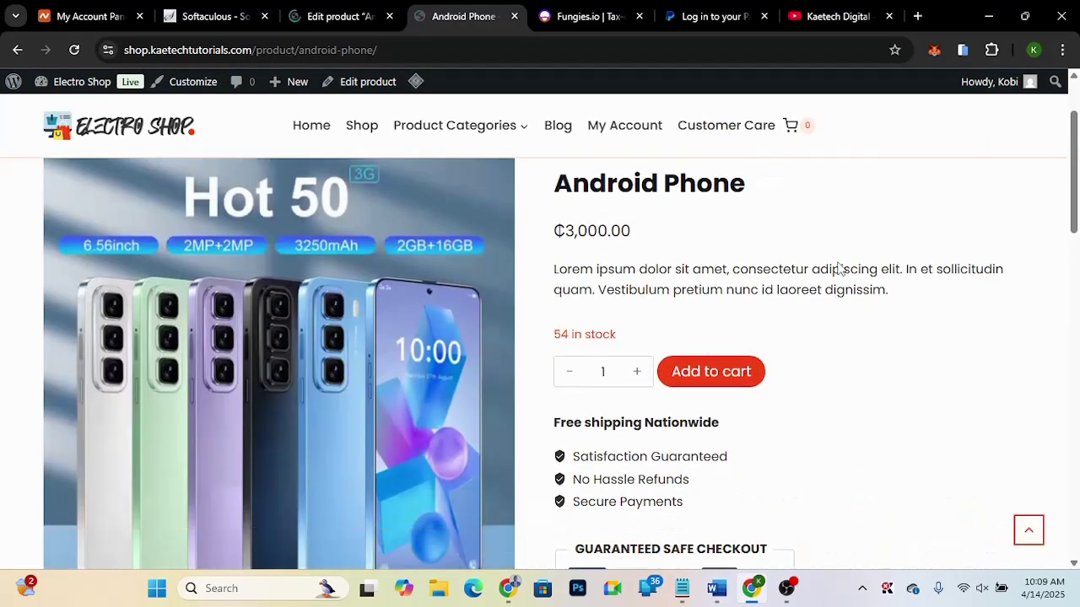
Step: Examine the gallery on the store's Android Phone page and bring up its video item
{"action": "scroll", "coordinate": [838, 268], "scroll_direction": "down", "scroll_amount": 3}
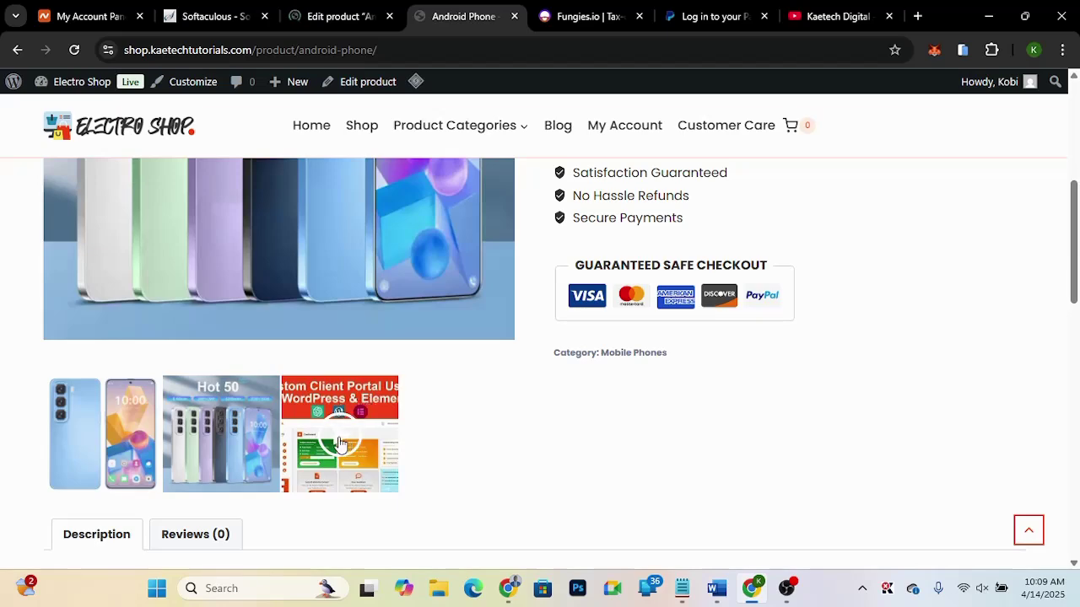
{"action": "scroll", "coordinate": [520, 448], "scroll_direction": "up", "scroll_amount": 3}
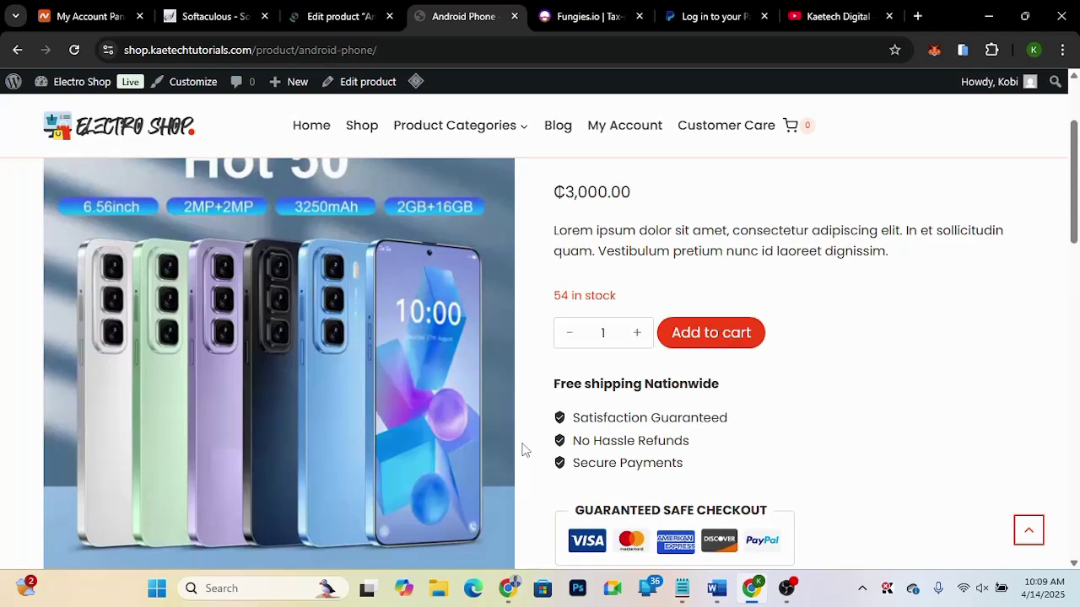
{"action": "scroll", "coordinate": [522, 450], "scroll_direction": "up", "scroll_amount": 1}
{"action": "scroll", "coordinate": [521, 450], "scroll_direction": "down", "scroll_amount": 1}
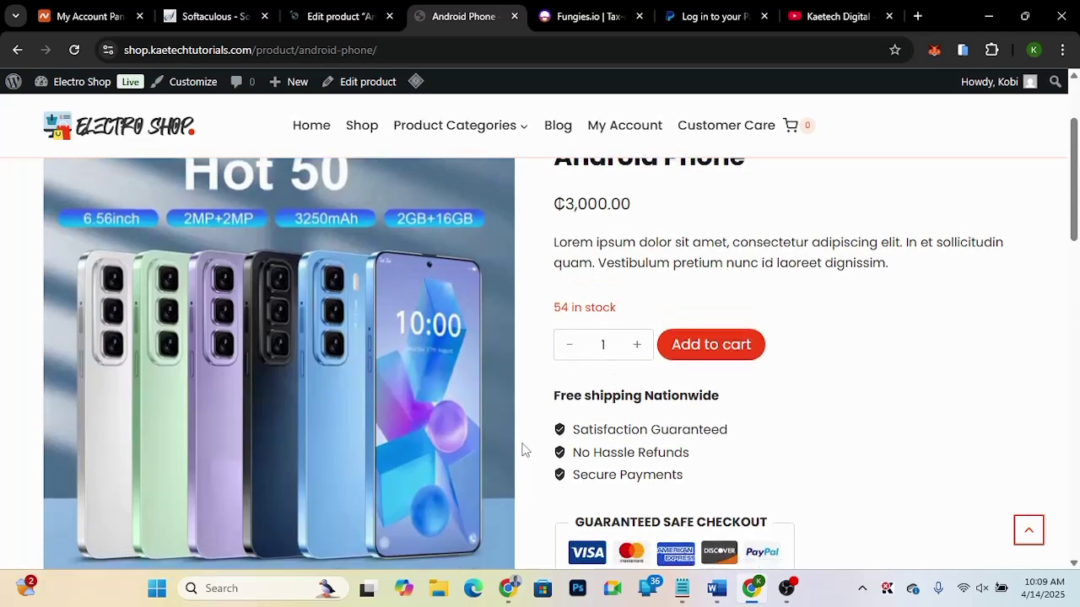
{"action": "scroll", "coordinate": [522, 450], "scroll_direction": "down", "scroll_amount": 3}
{"action": "scroll", "coordinate": [306, 243], "scroll_direction": "up", "scroll_amount": 2}
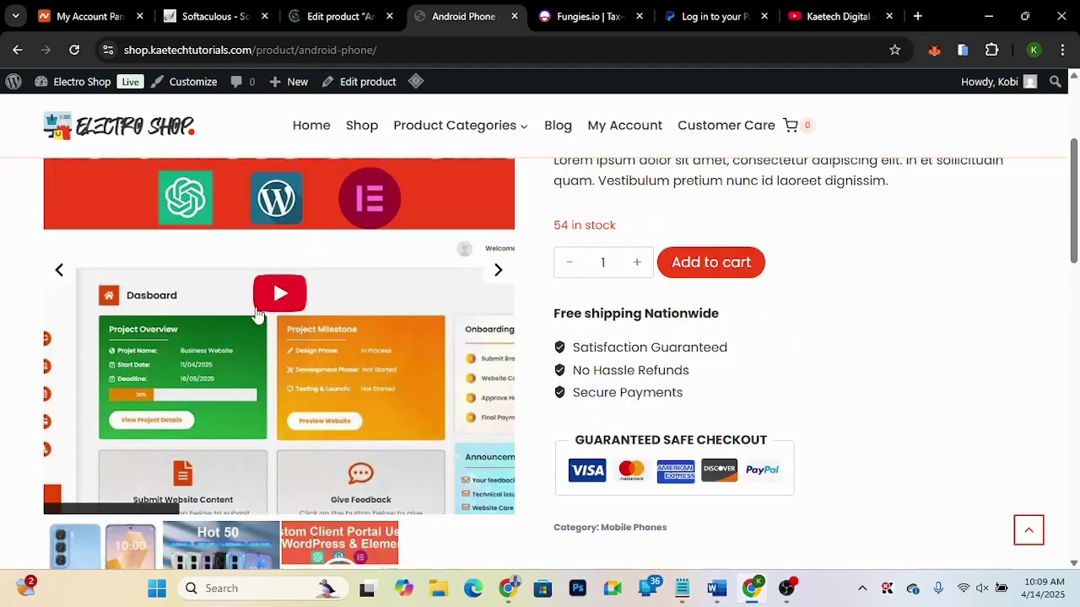
Step: Play and pause the gallery video on the Android Phone page, and return to the product's edit page
{"action": "left_click", "coordinate": [279, 296]}
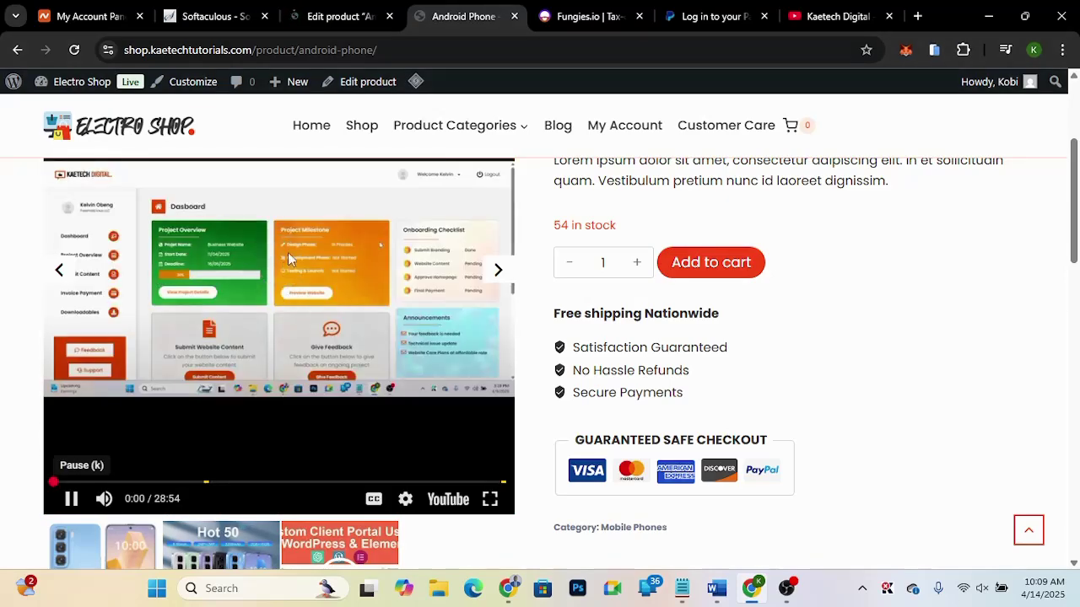
{"action": "scroll", "coordinate": [320, 342], "scroll_direction": "up", "scroll_amount": 2}
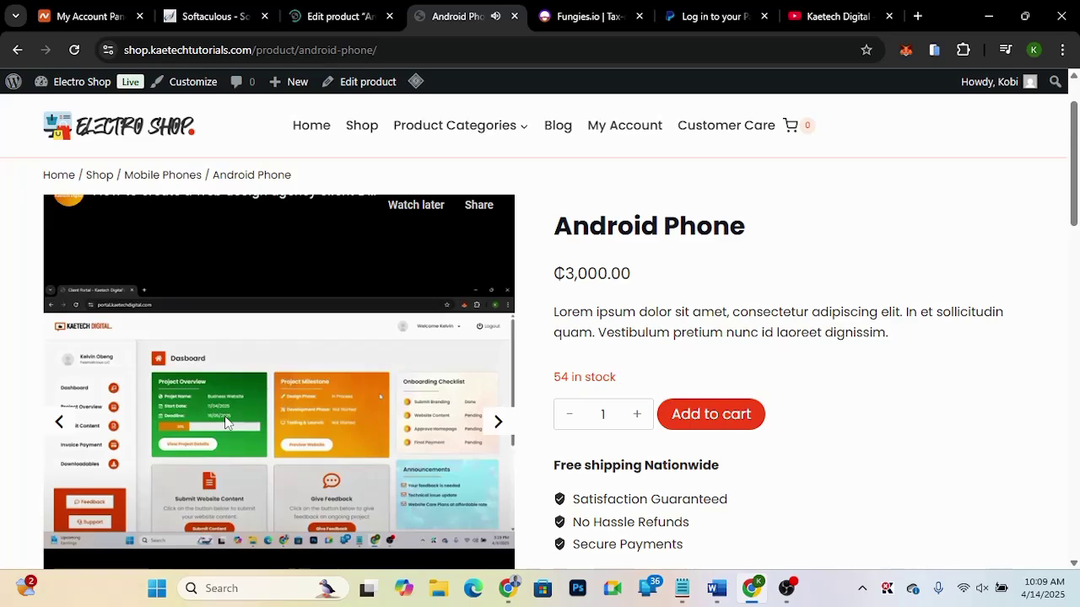
{"action": "scroll", "coordinate": [284, 464], "scroll_direction": "down", "scroll_amount": 3}
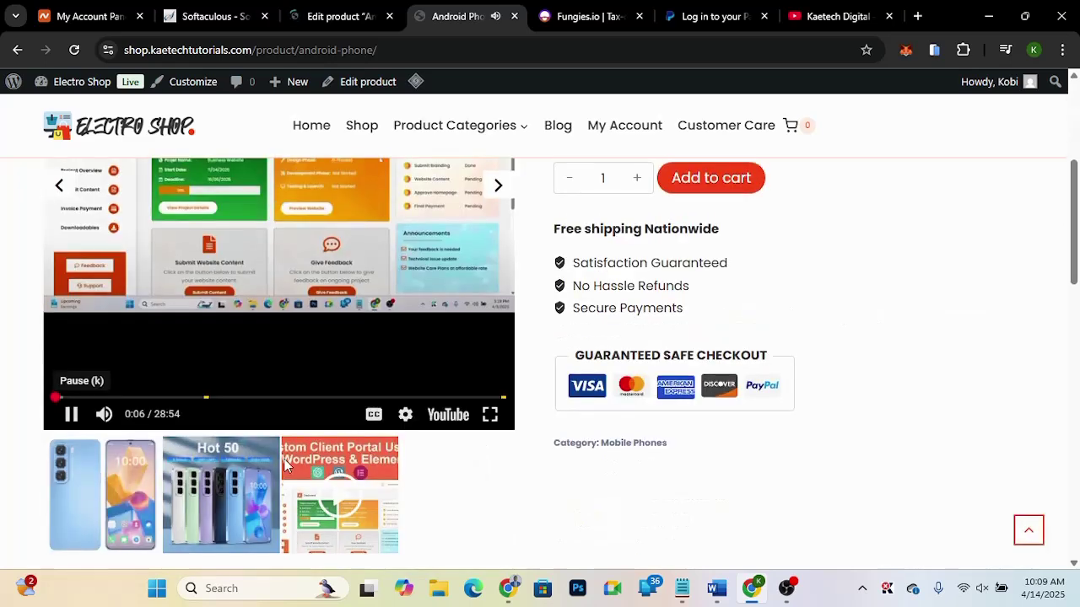
{"action": "left_click", "coordinate": [71, 415]}
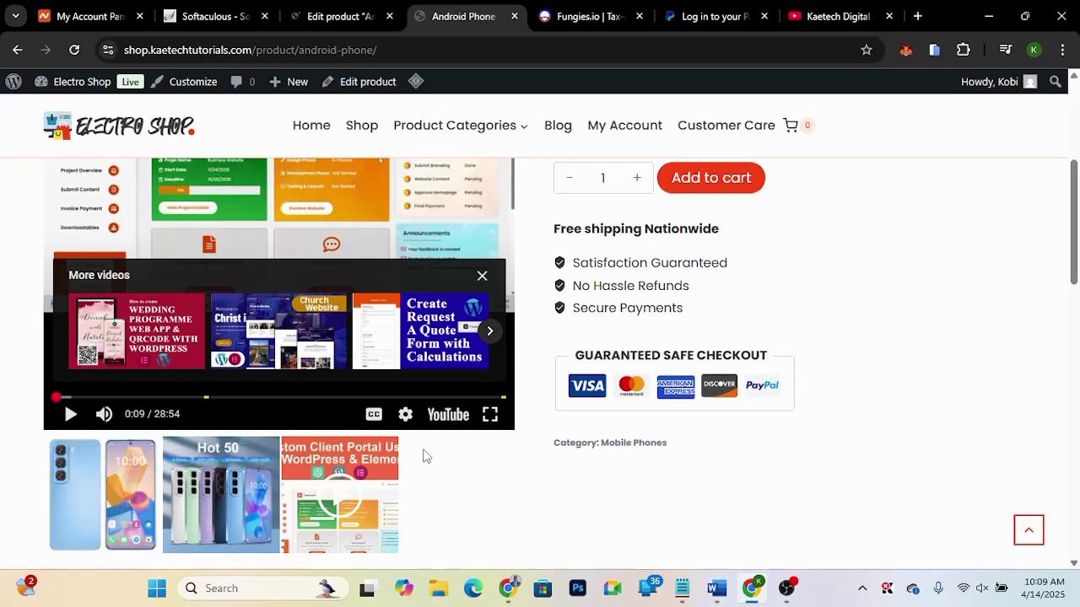
{"action": "left_click", "coordinate": [75, 480]}
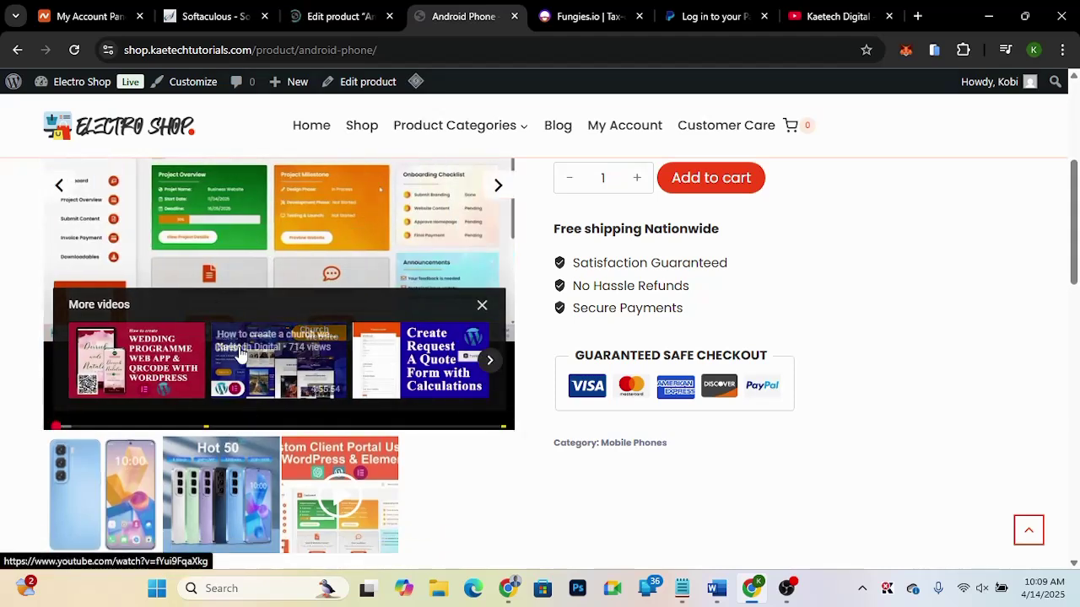
{"action": "left_click", "coordinate": [328, 18]}
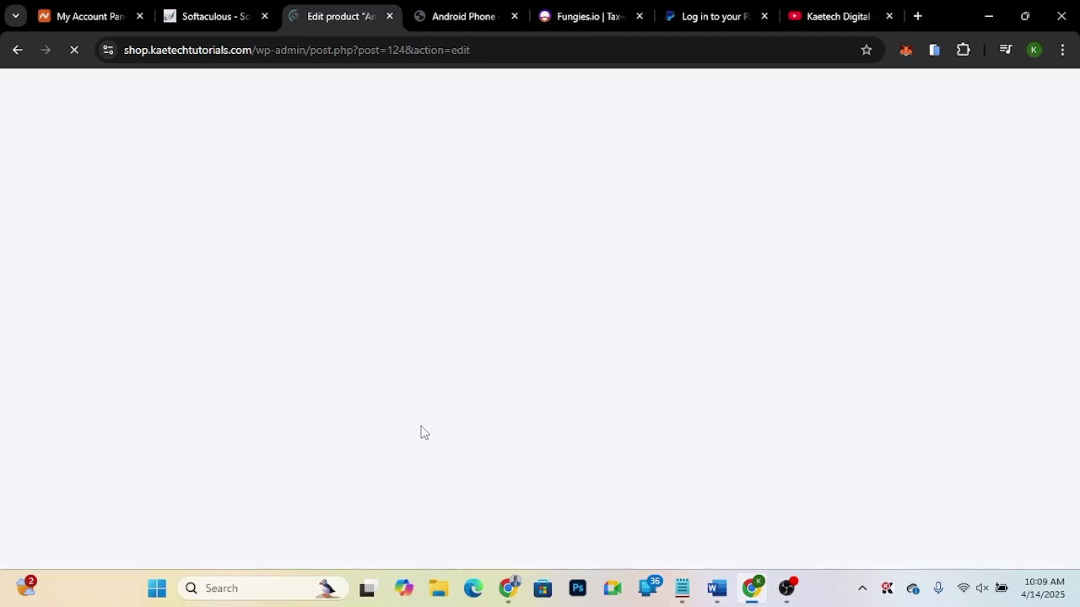